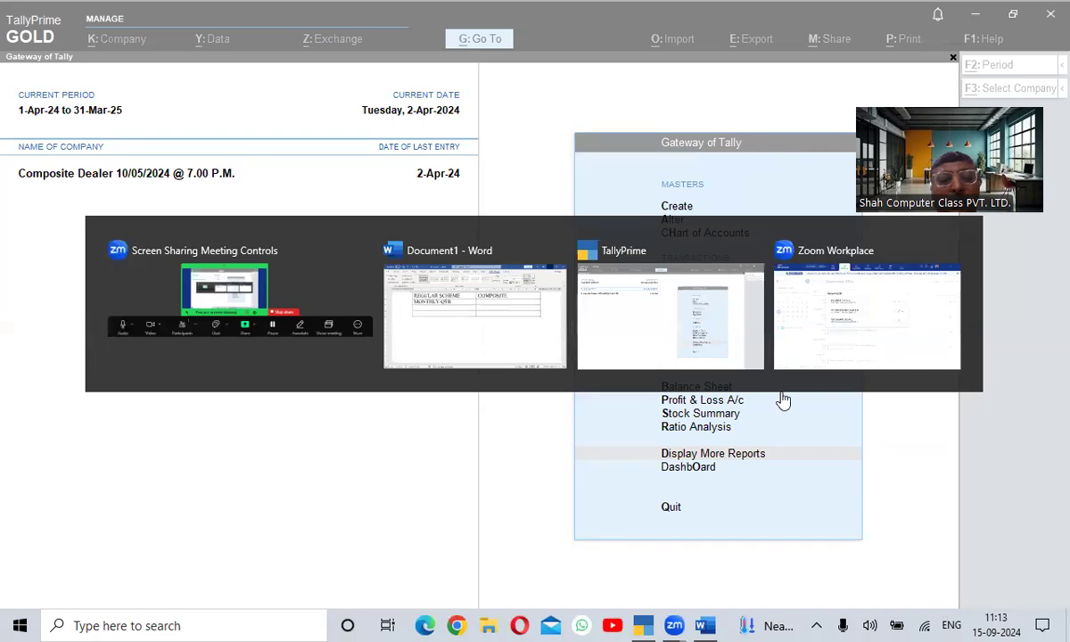
Step: Switch to the Word document and enter QTR below the COMPOSITE heading in the table's second row
key(ctrl+Home)
click(648, 180)
click(200, 219)
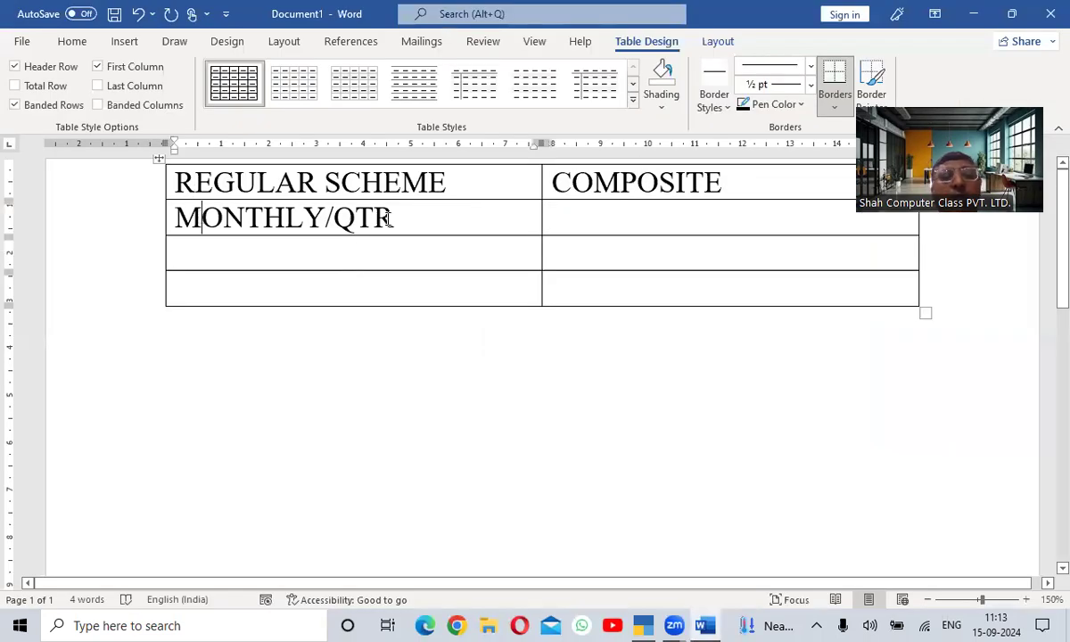
click(640, 230)
text(QTR)
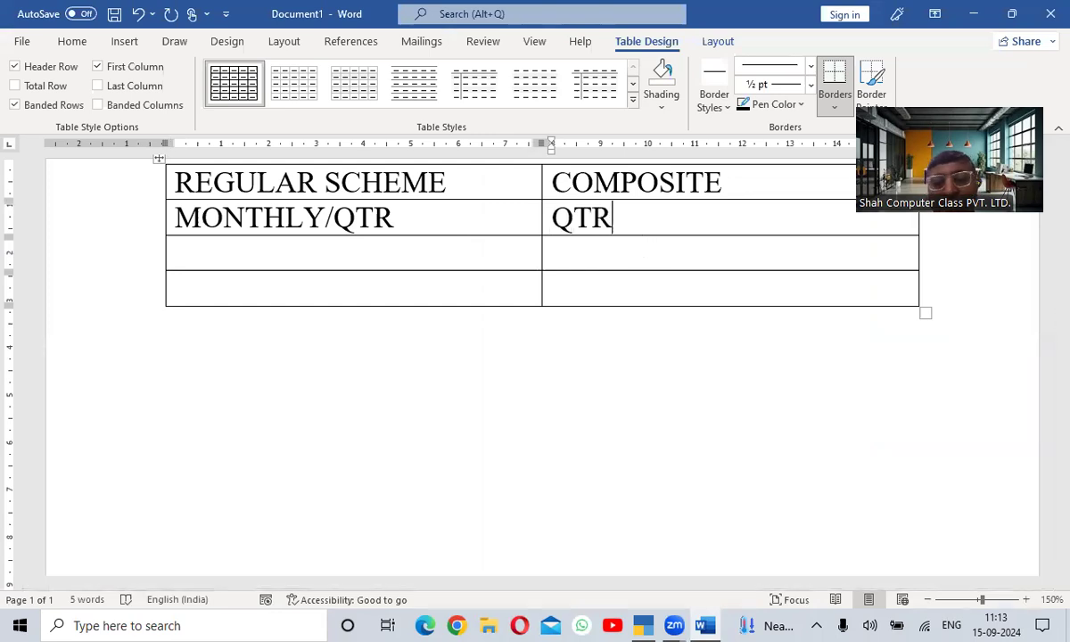
Step: Enter GSTR 1/IFF in the third row of the REGULAR SCHEME column
key(Down)
key(Left)
text(GT)
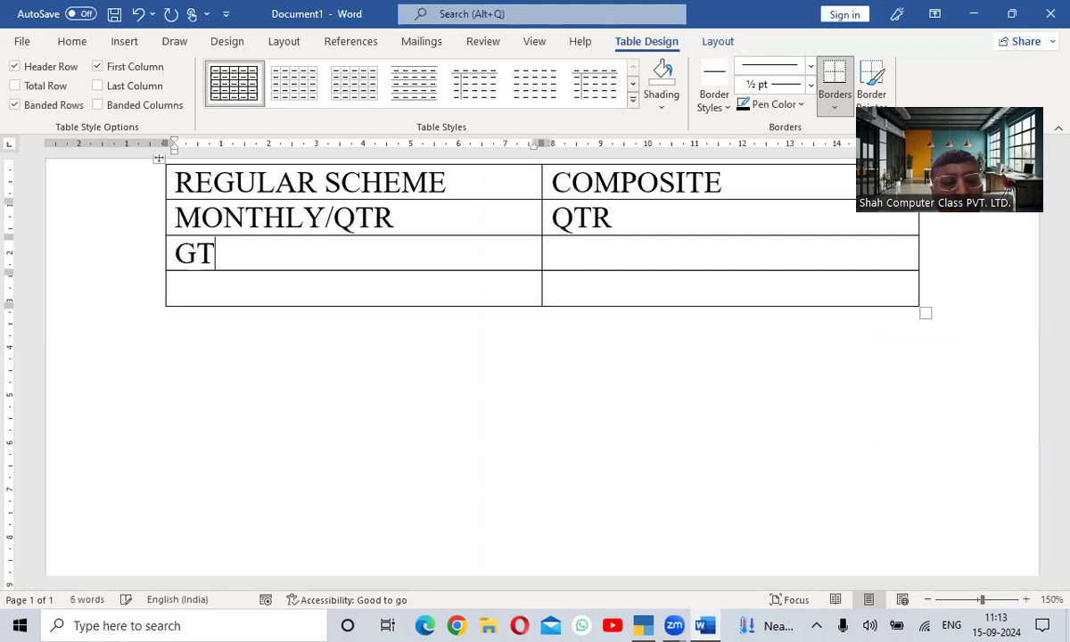
text(RR)
key(BackSpace)
key(BackSpace)
key(BackSpace)
text(TTR)
key(BackSpace)
key(BackSpace)
key(BackSpace)
text(S)
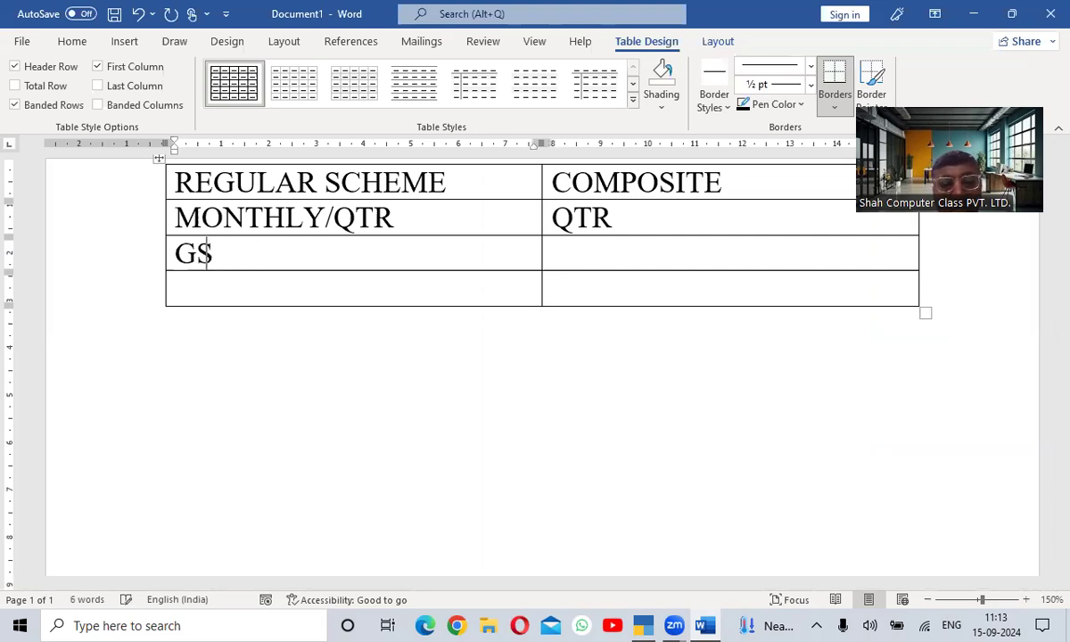
text(TR 1/IFF)
Step: Add GSTR 2 and GSTR 2A as separate lines below GSTR 1/IFF in the same cell
key(Return)
text(GSTR 2)
key(Return)
text(GTR)
key(BackSpace)
key(BackSpace)
key(BackSpace)
text(STR 2A)
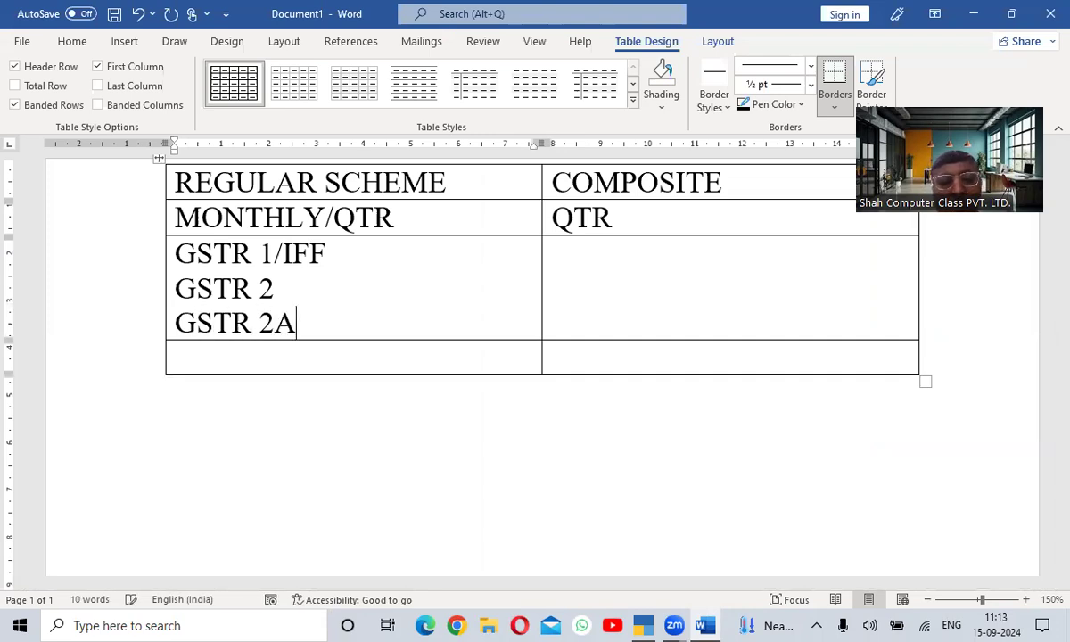
Step: Complete the REGULAR SCHEME return list with lines for GSTR 2B and GSTR 3B, and enter CMP 08 in the adjacent COMPOSITE cell
key(Return)
text(GSTR 2B)
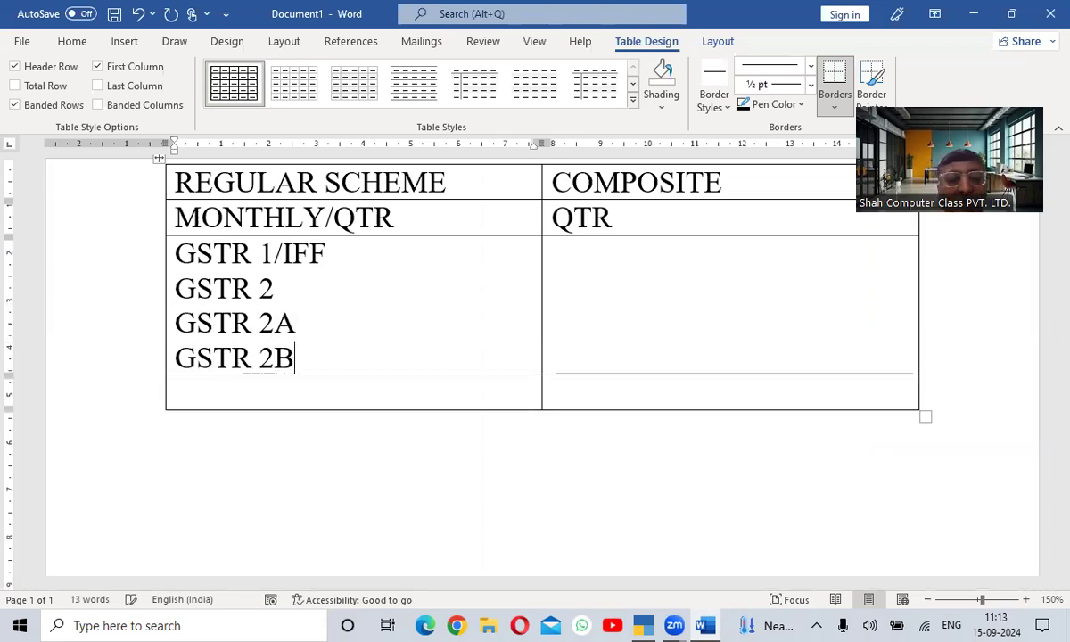
key(Return)
text(GSTR 3B)
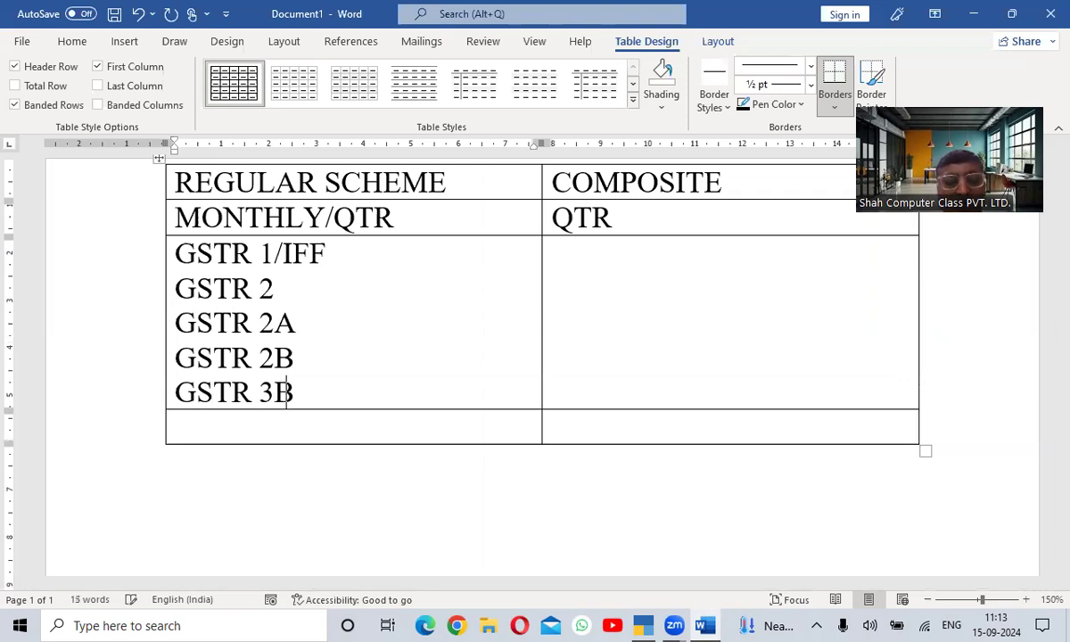
key(Tab)
text(CMP 08)
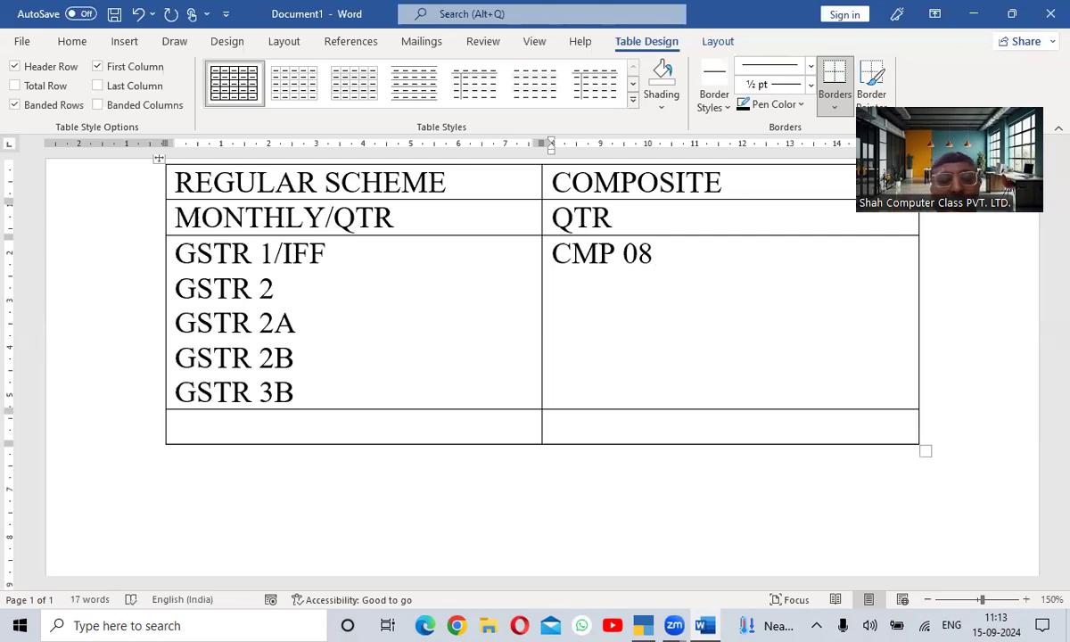
Step: Enter the due dates GSTR 1 – 11TH and GSTR 3B – 20TH on two lines in the last REGULAR SCHEME cell
key(Tab)
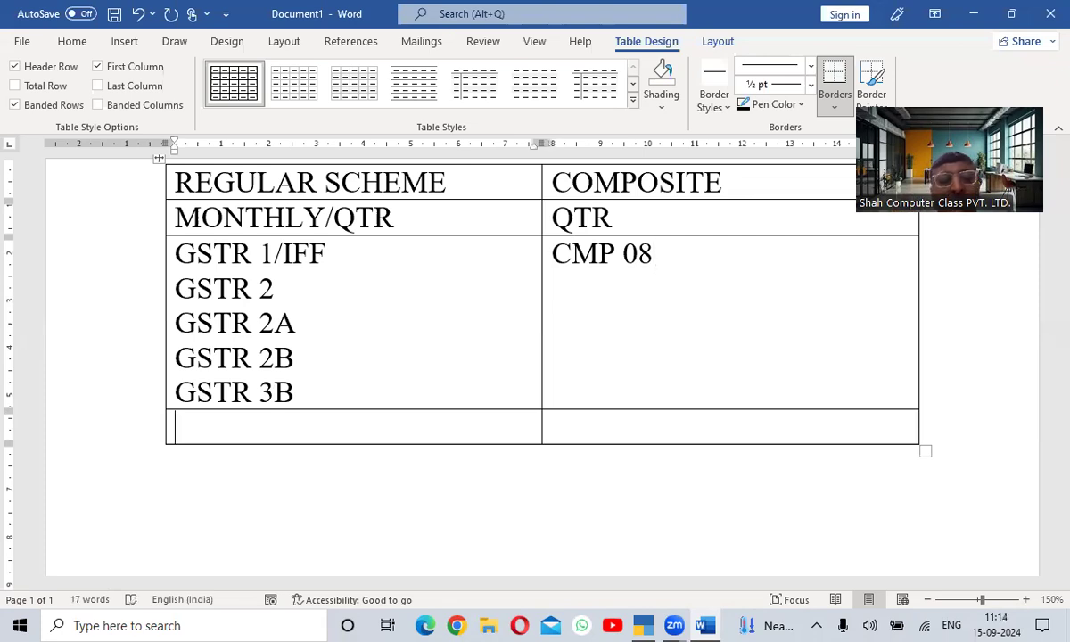
text(GSTR)
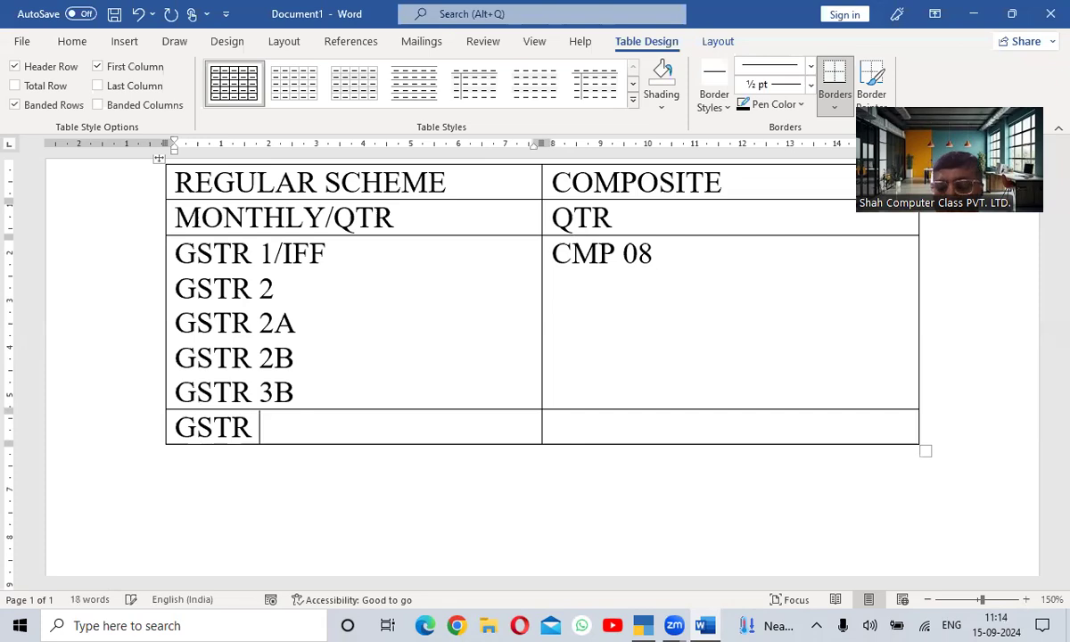
text( 1 - 11TH)
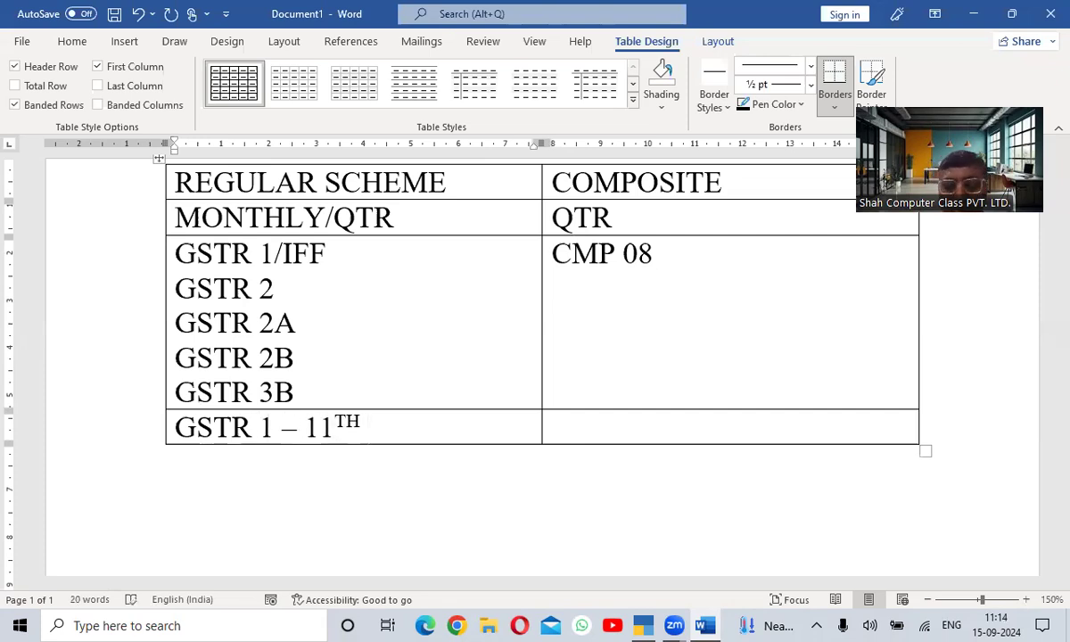
key(Return)
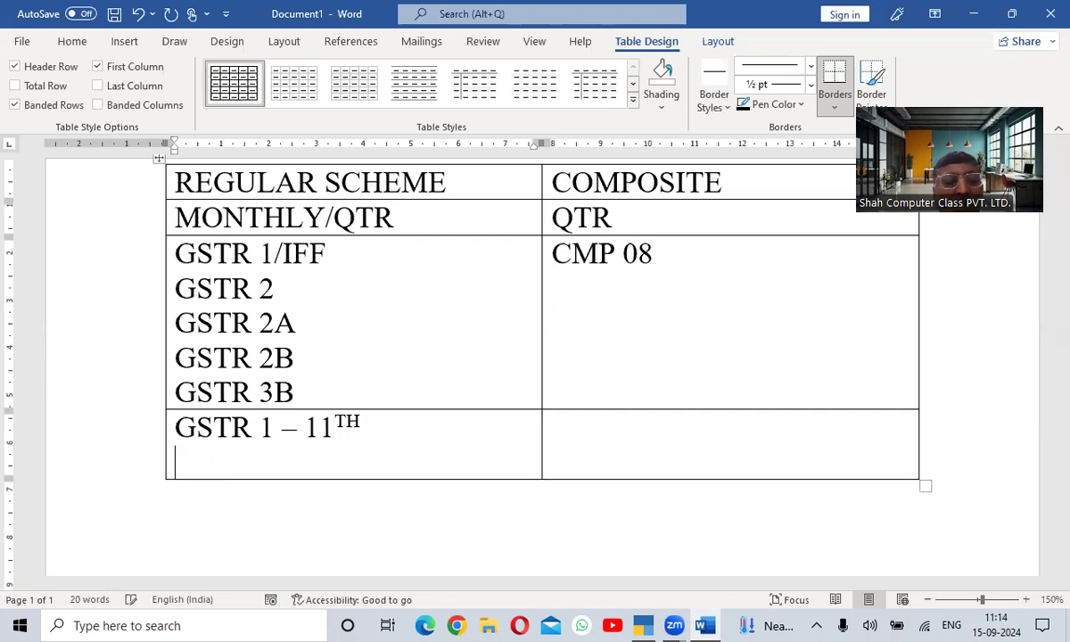
text(GSTR 3B )
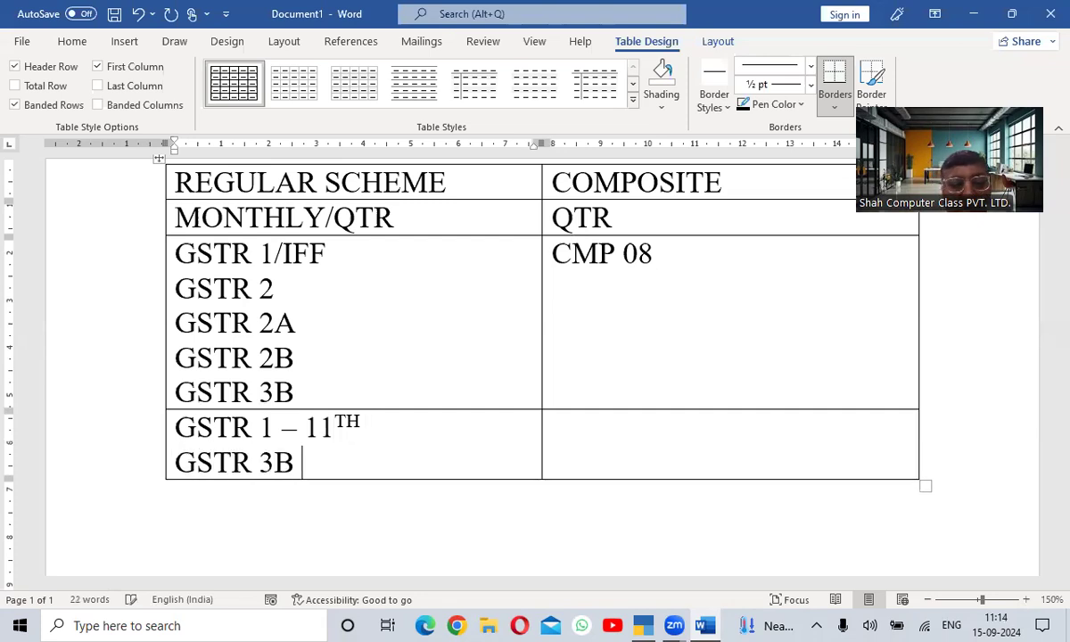
text(- 20TH)
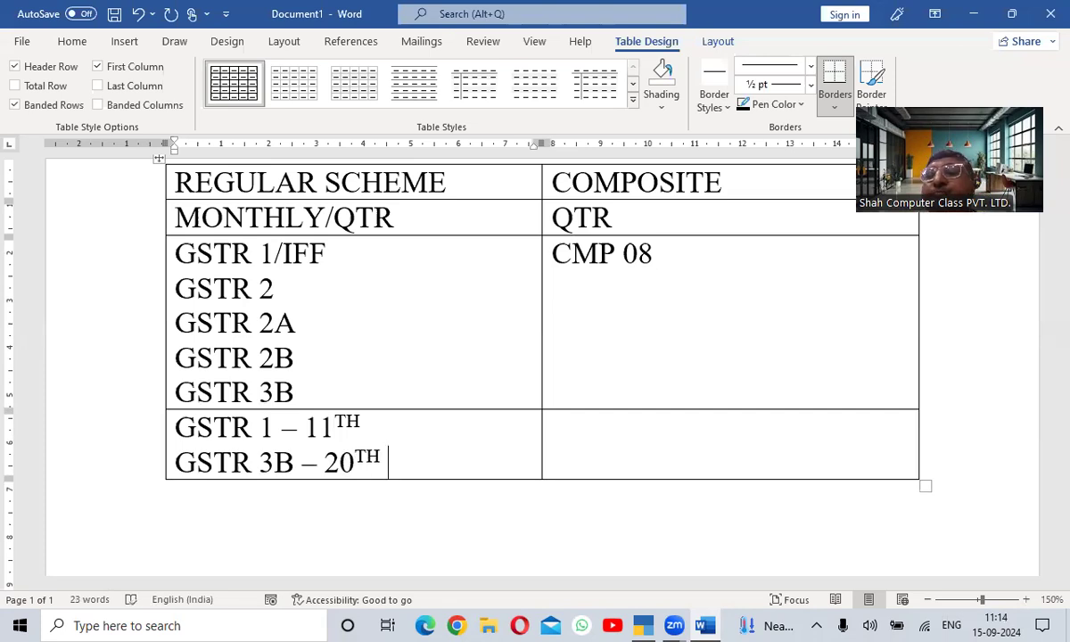
Step: Enter the due date APRIL – JUNE – 18TH JULY in the last COMPOSITE cell
click(625, 438)
text(APRIL )
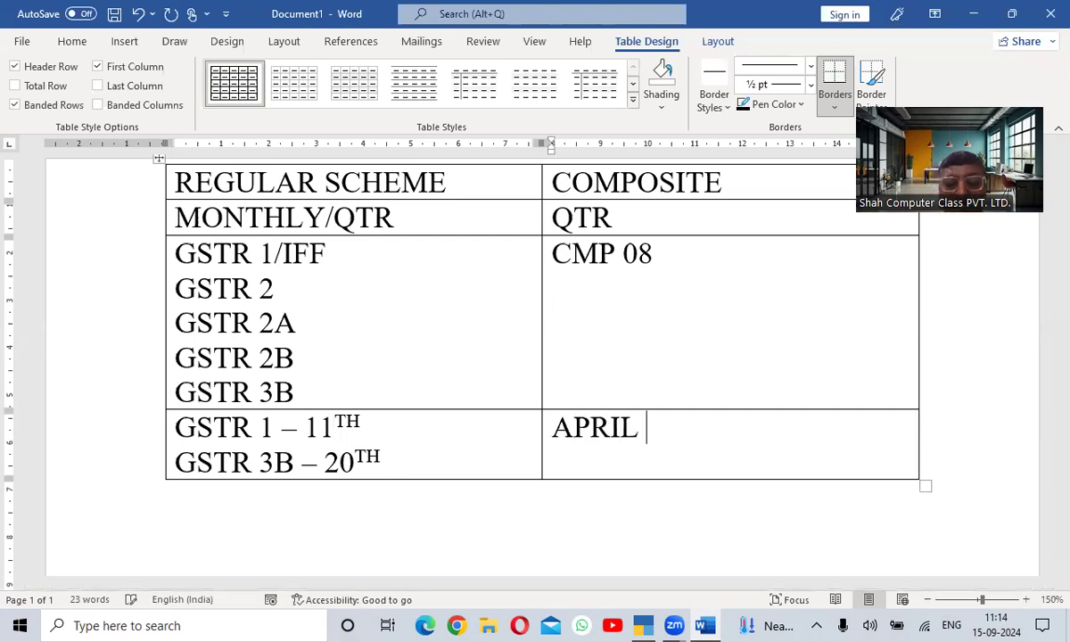
text(- J)
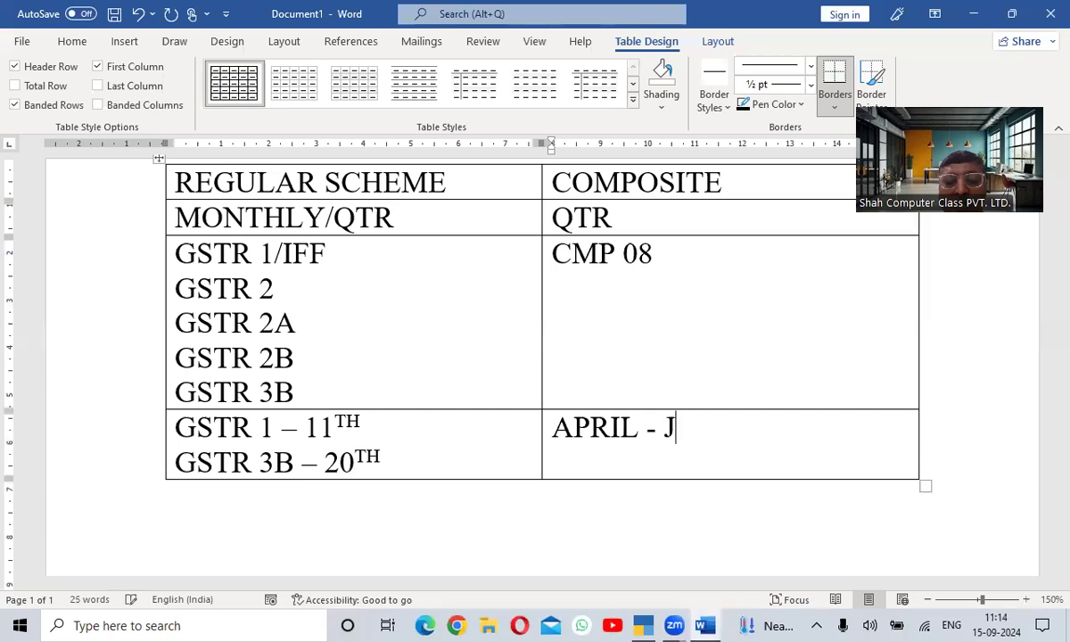
text(UNE - 18)
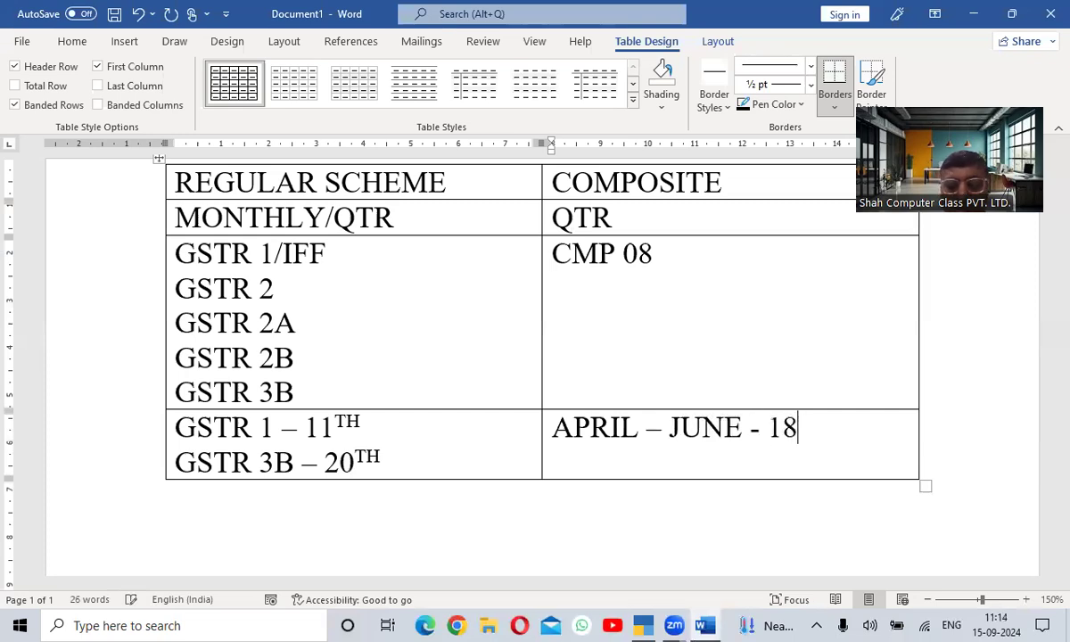
text(TH JULY)
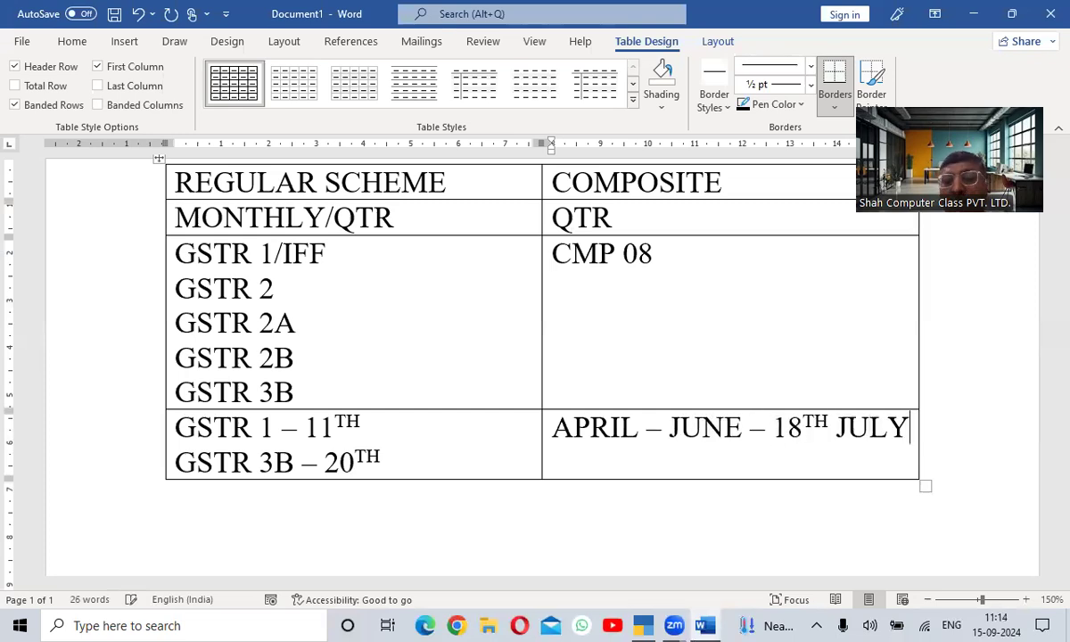
key(Return)
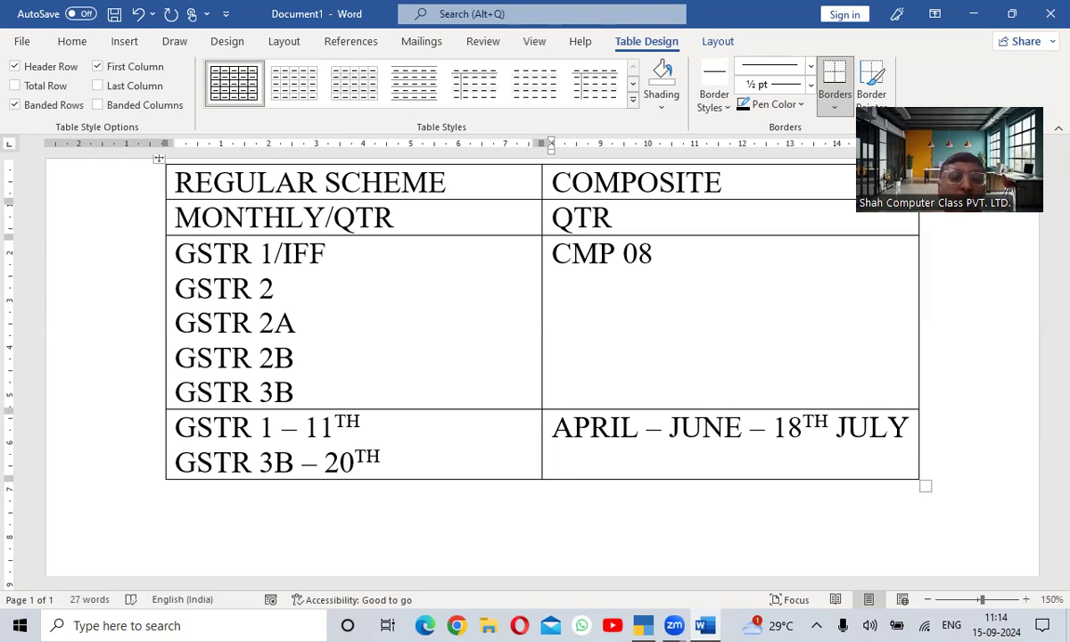
Step: Add a line below the table reading PURCHASE - COST, with its parts spaced apart by tabs
scroll(539, 478, down, 4)
click(270, 348)
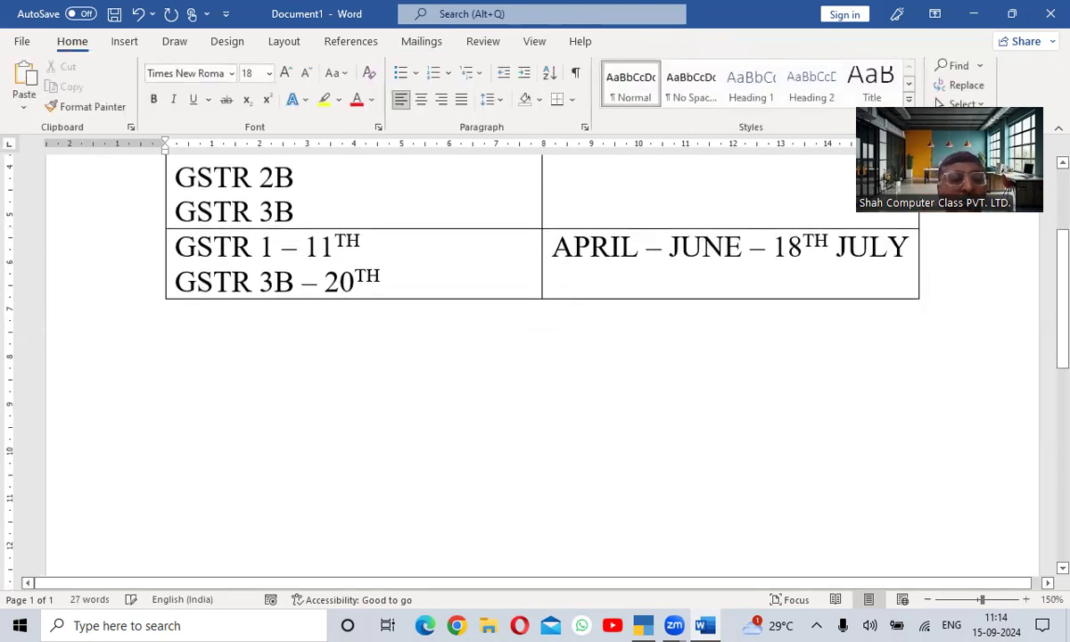
text(PURCHASE)
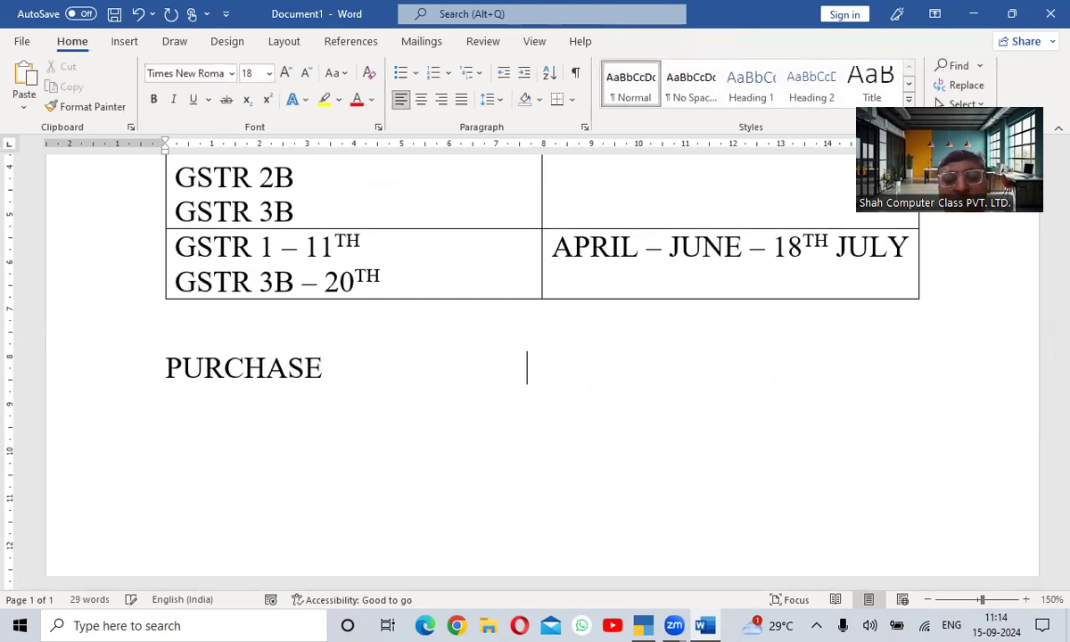
text( - COST)
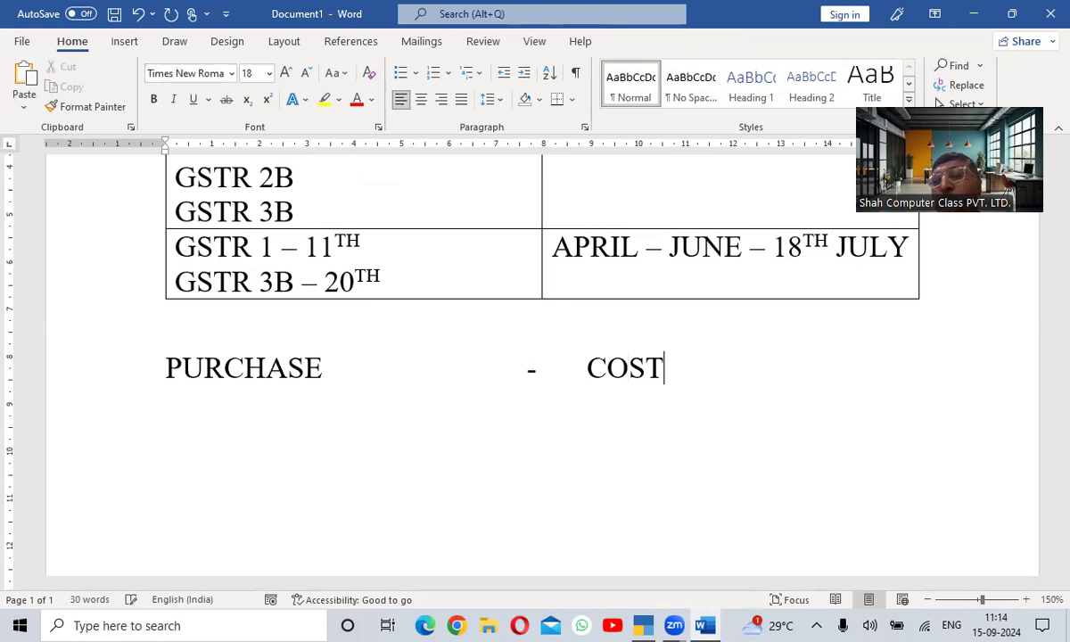
Step: Add a SALES line below PURCHASE, giving MFG/TRADING – 1% aligned under COST
key(Return)
text(SALES)
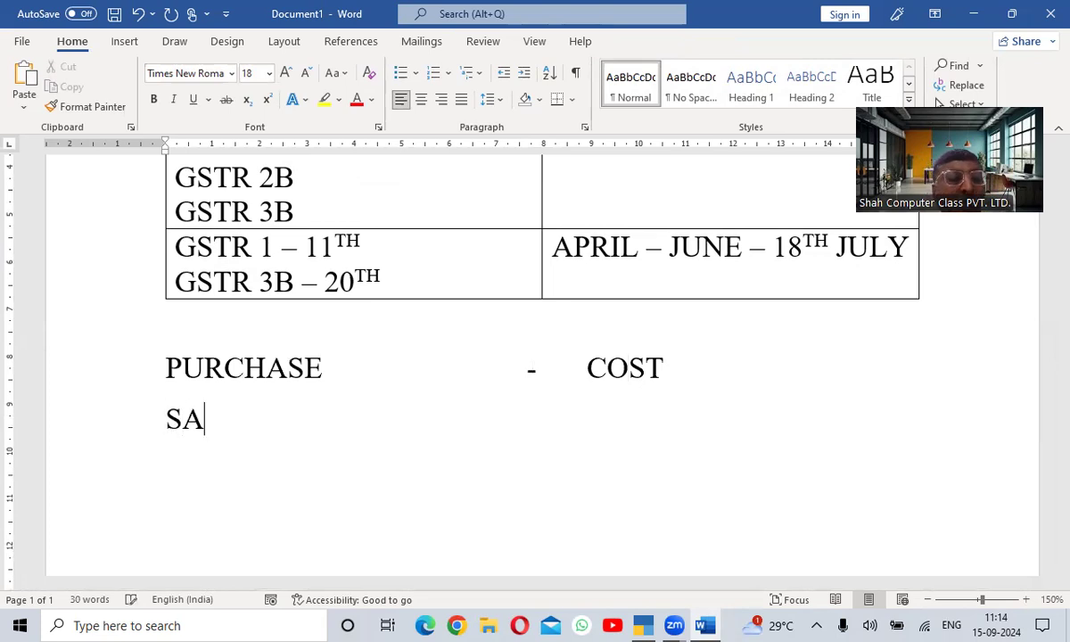
key(Tab)
key(Tab)
text(-)
key(Tab)
text(MFG/T)
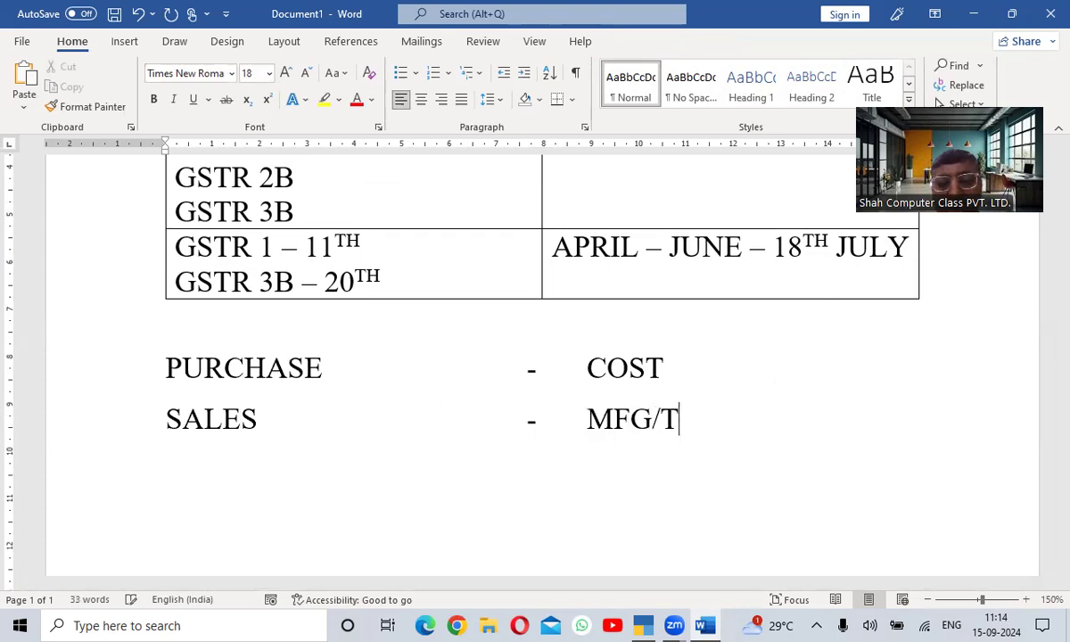
text(RADING - 1%)
Step: Add SERVICE ORG – 6% on a new line aligned under the MFG/TRADING rate
key(Return)
key(Tab)
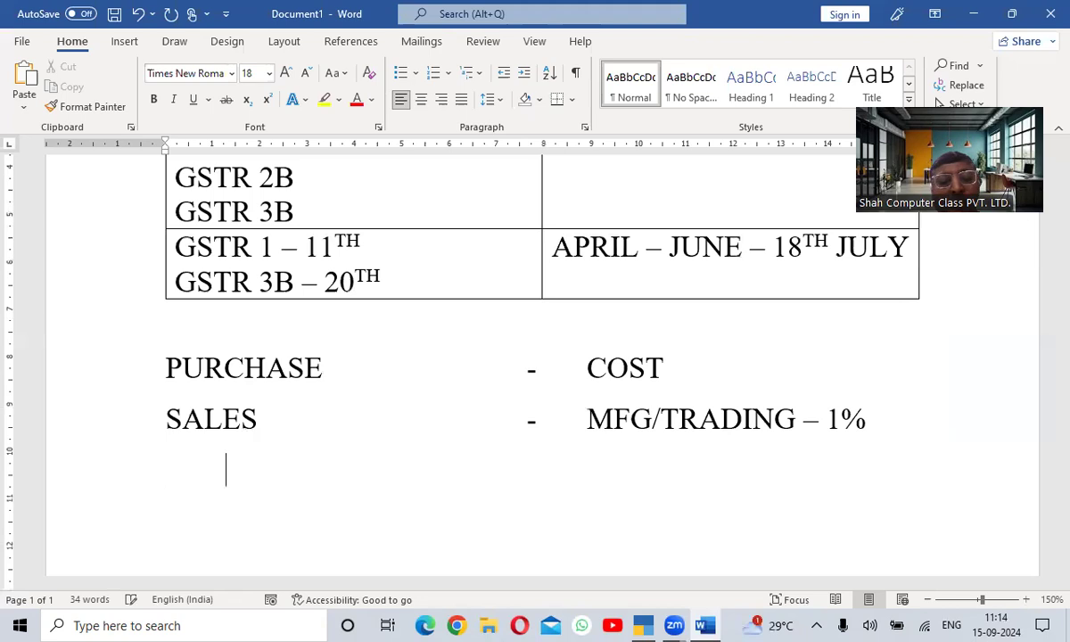
key(Tab)
text(SRE)
key(BackSpace)
key(BackSpace)
text(ERVICE ORG)
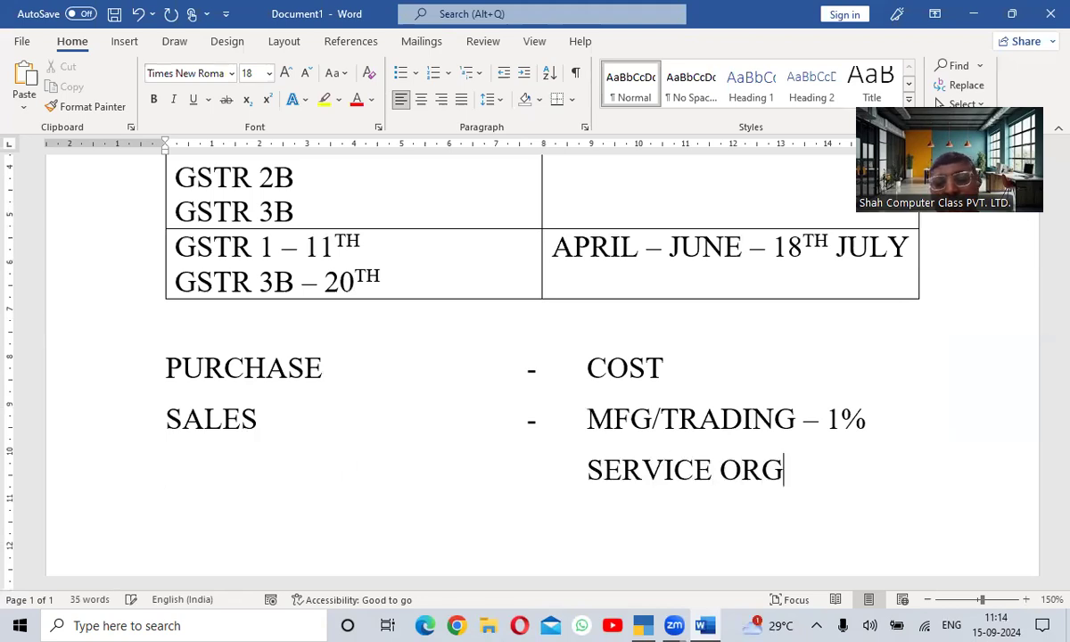
text( - 6%)
Step: Add RES – 5% on a new line aligned under the SERVICE ORG rate
key(Return)
key(Tab)
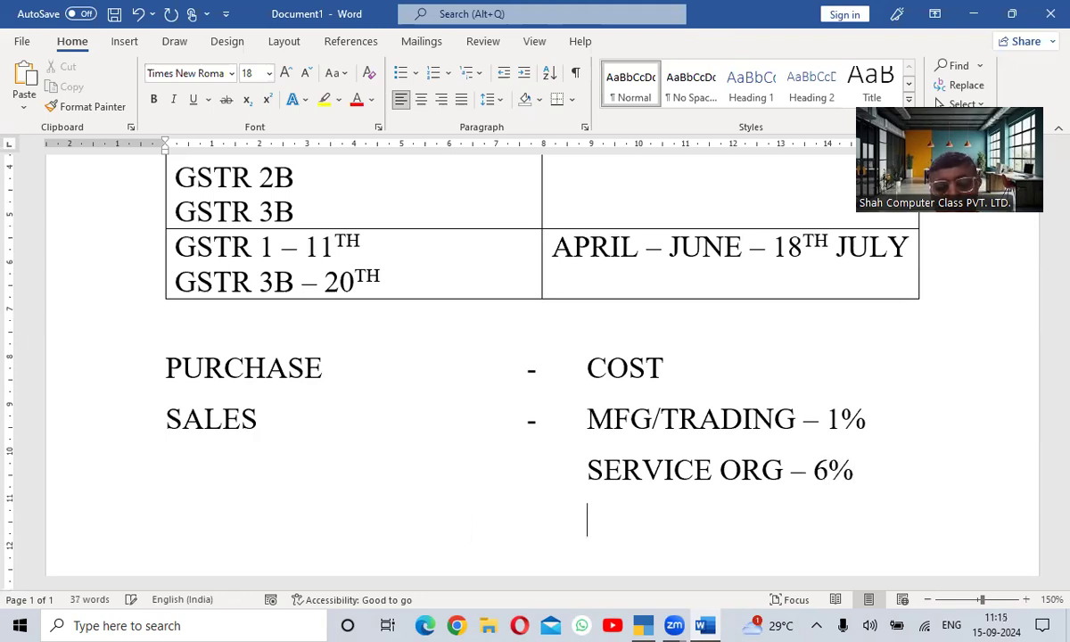
text(RES)
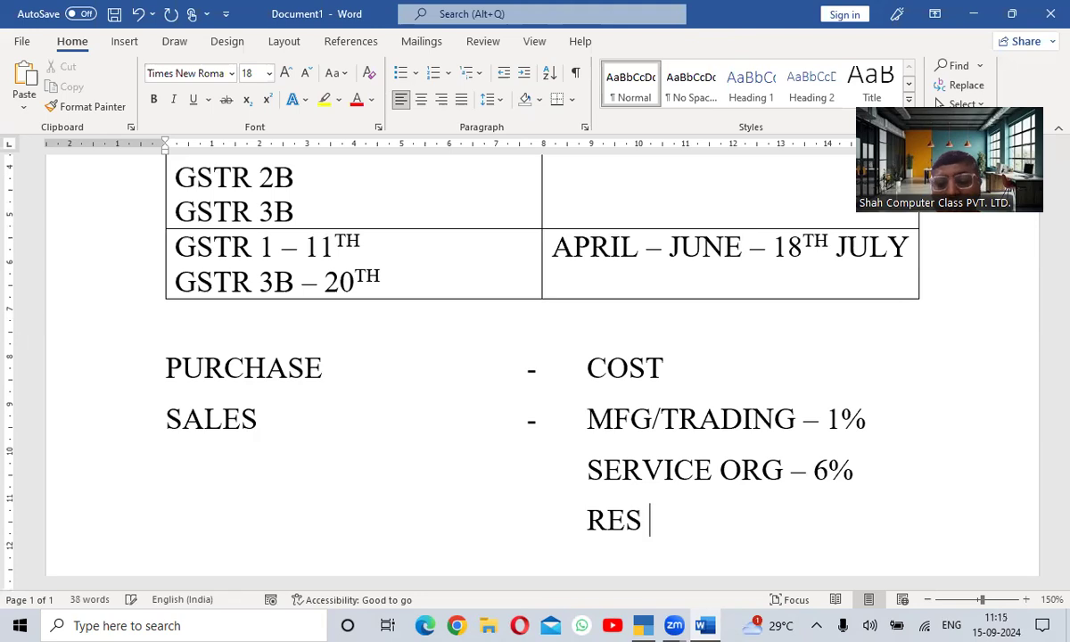
text( - 5%)
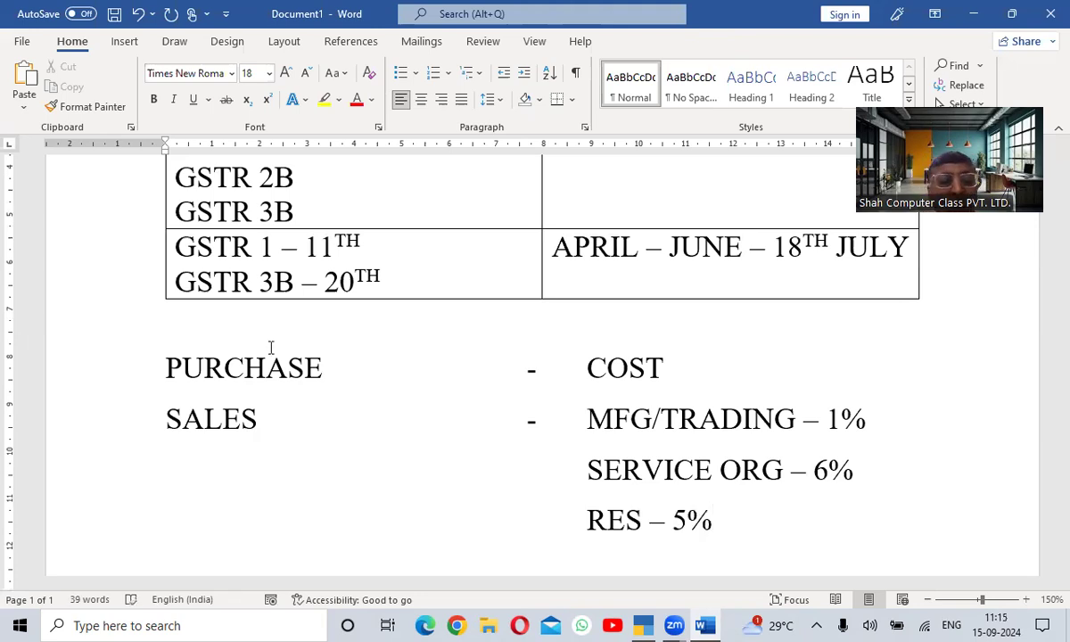
Step: Add the heading COMPOSITE SCHEME LIMITATION on a new line below the RES – 5% rate
key(Return)
scroll(338, 34, down, 3)
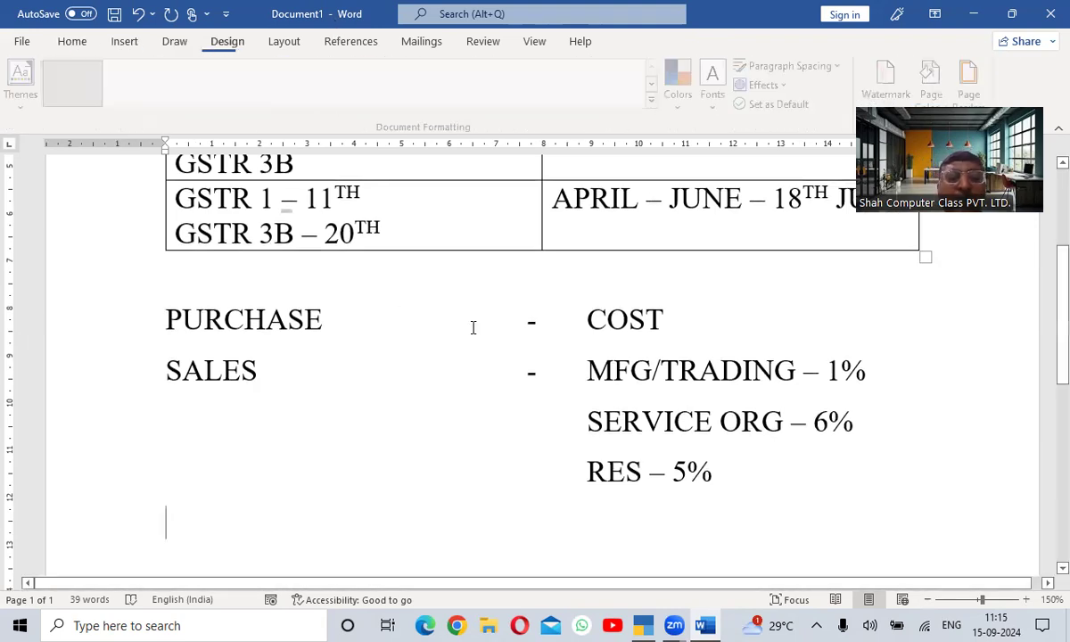
scroll(452, 399, down, 2)
text(COM)
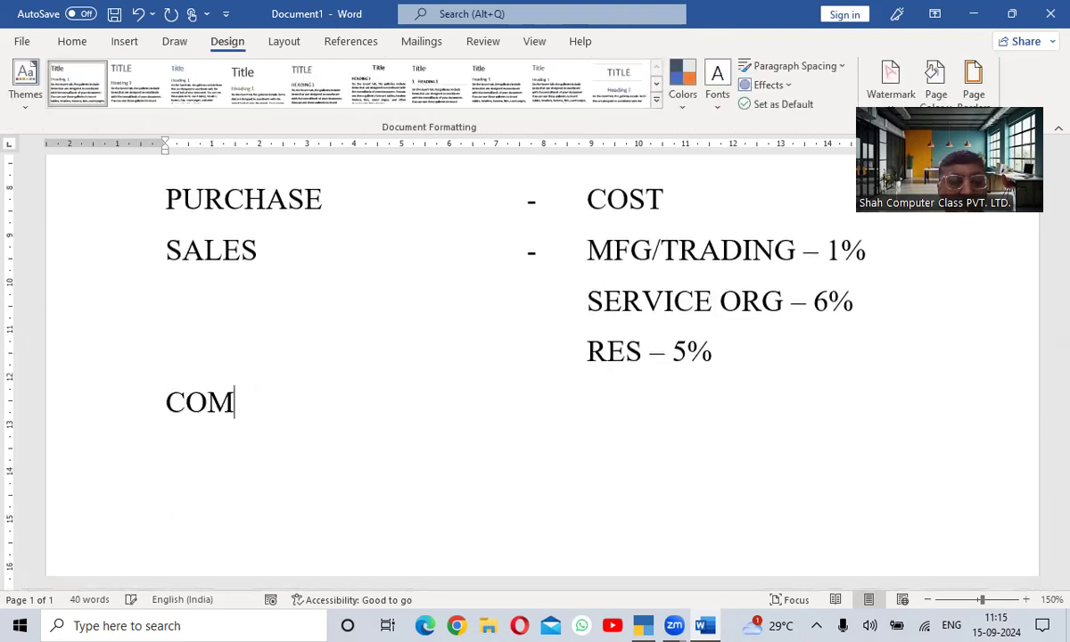
text(POSITE SCHEME LI)
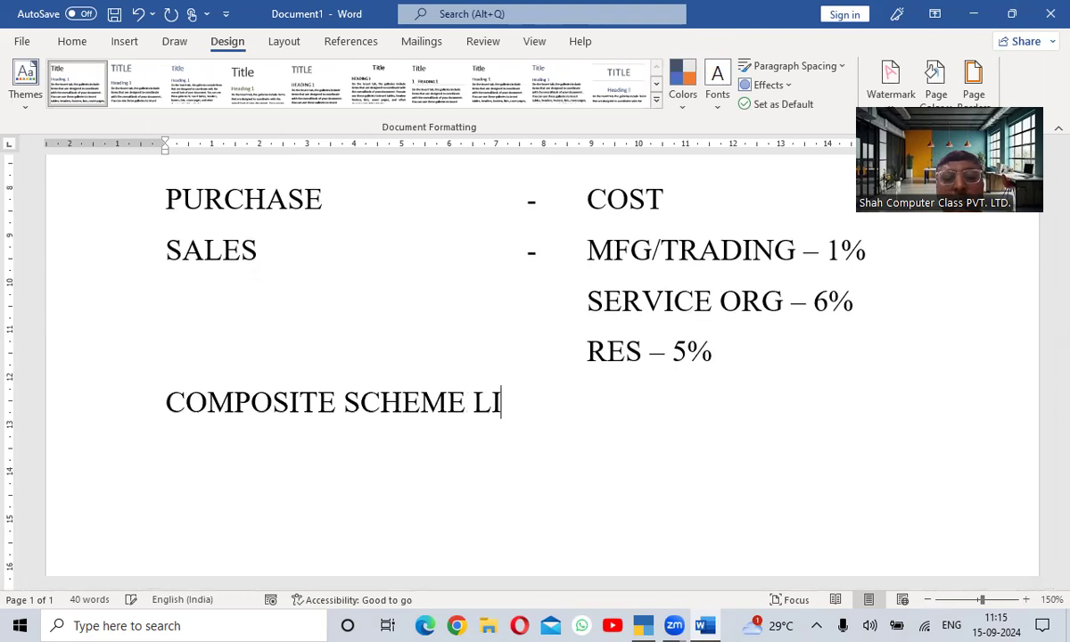
text(MITATION M)
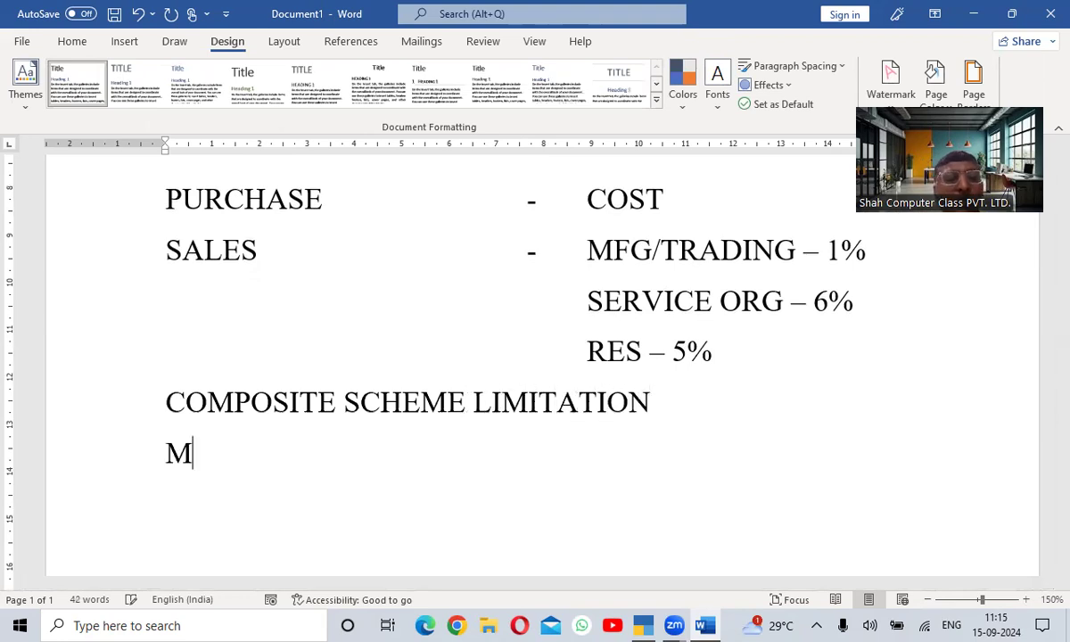
Step: Below the heading, list the tab-aligned limits MFG/TRADING - 1.5 CR EXCEED and SERVICE ORG - 50 LAKHS on separate lines
text(FG/TRADI)
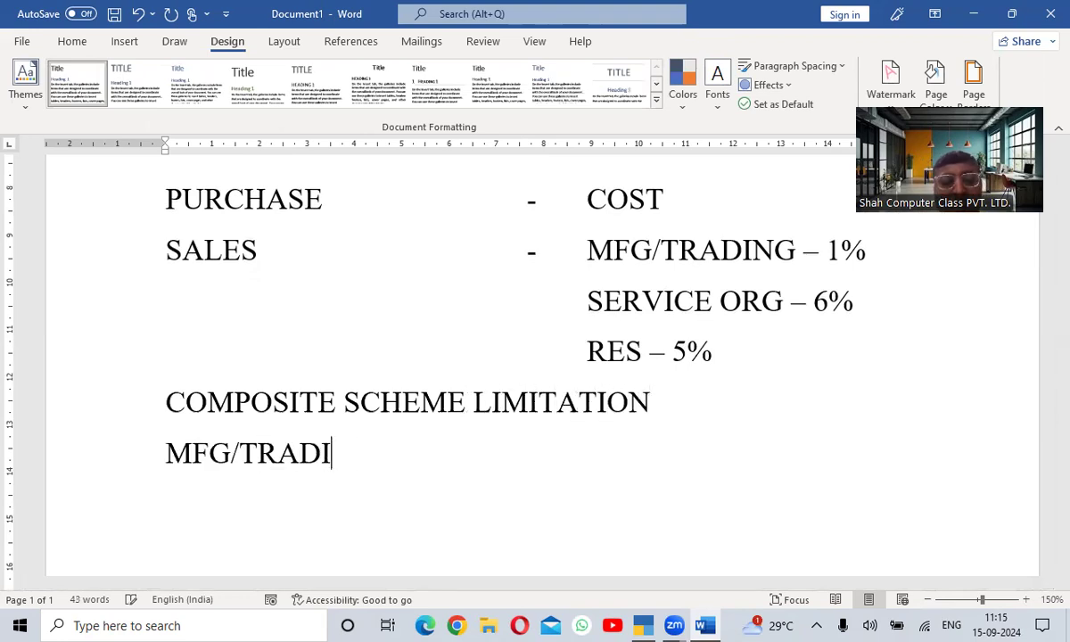
text(NG	-	1.5)
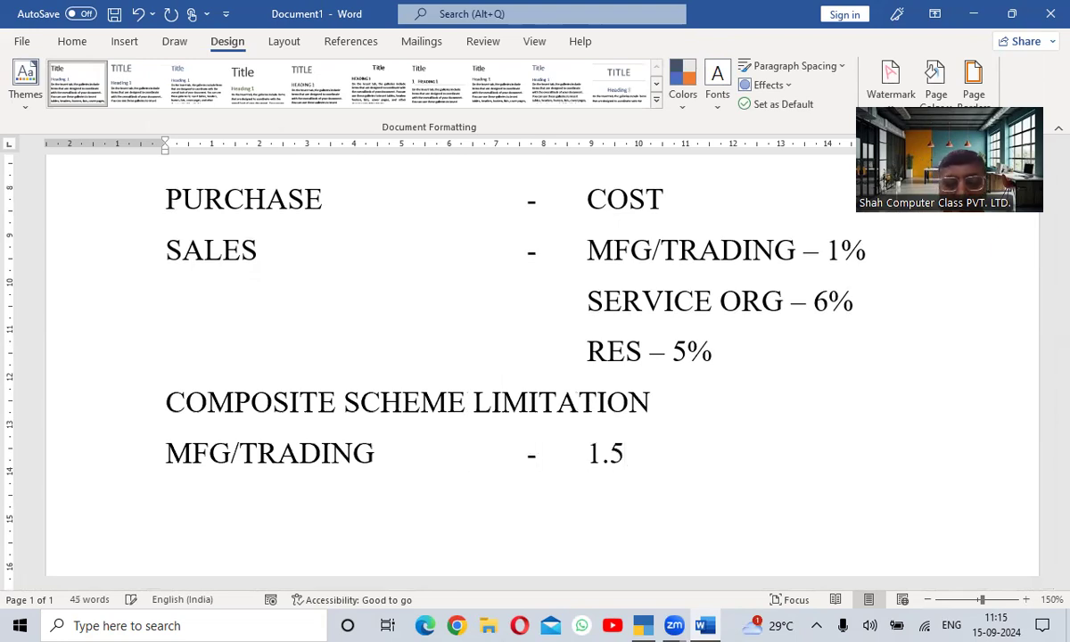
text( EXCEED)
key(Return)
text(SERVICE ORG	-	50 LAKHS)
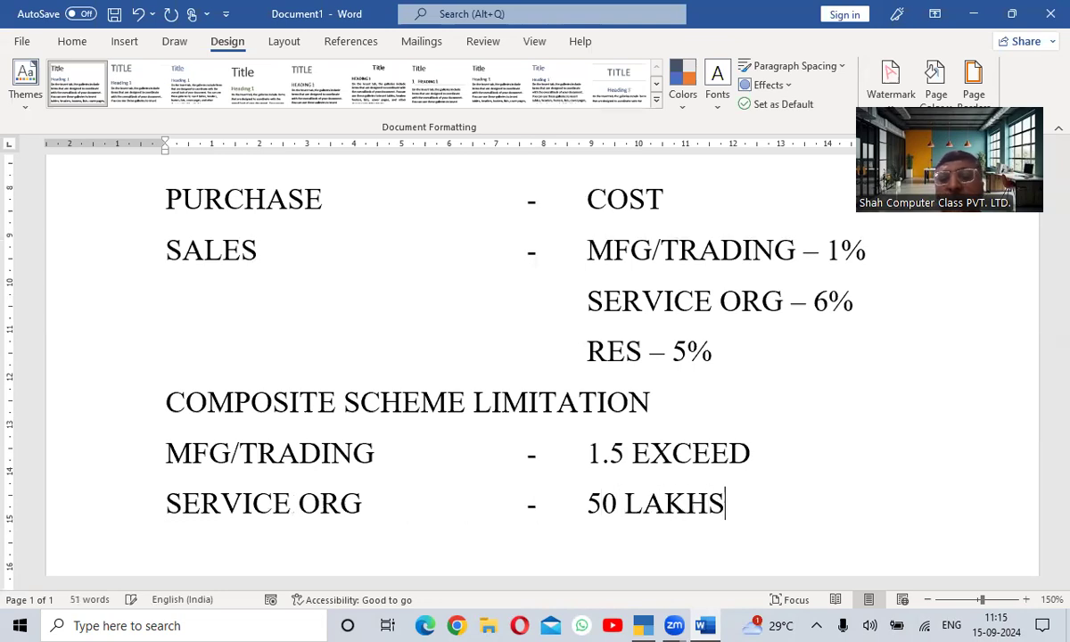
click(623, 454)
text(CR)
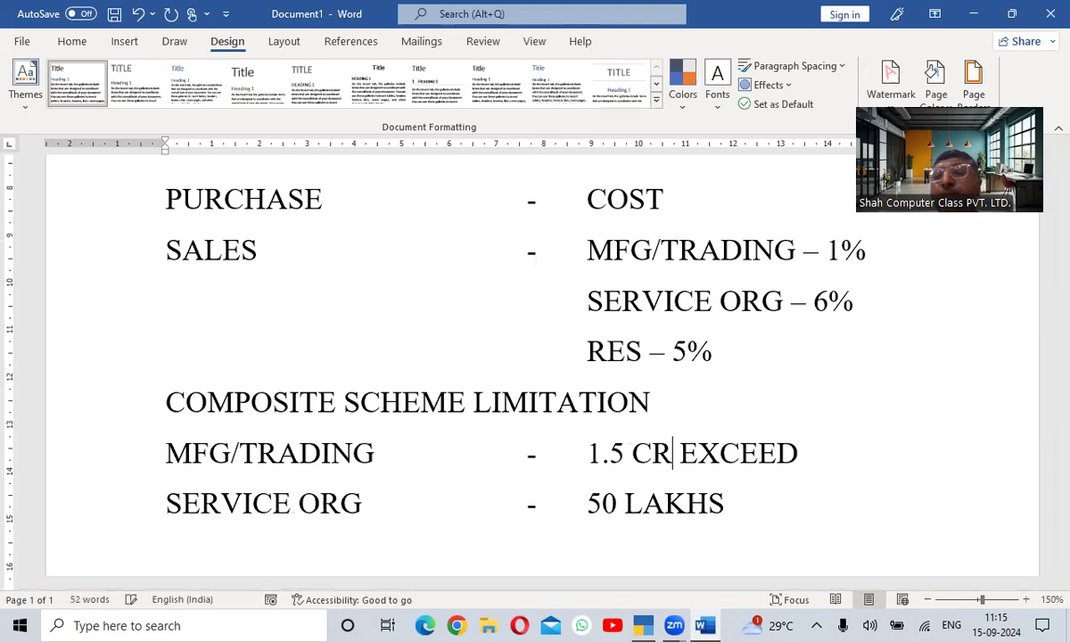
Step: Add the line OPEN TALLY PRIME REL 5.0 below the SERVICE ORG limit
click(729, 502)
key(Return)
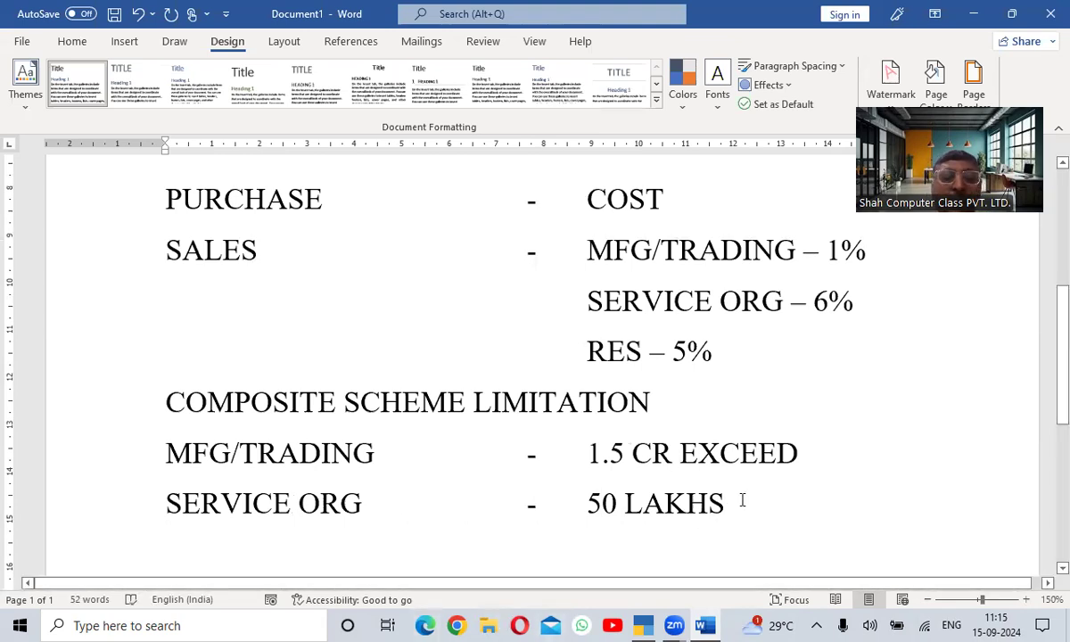
scroll(743, 500, down, 3)
key(alt+Tab)
key(alt+Tab)
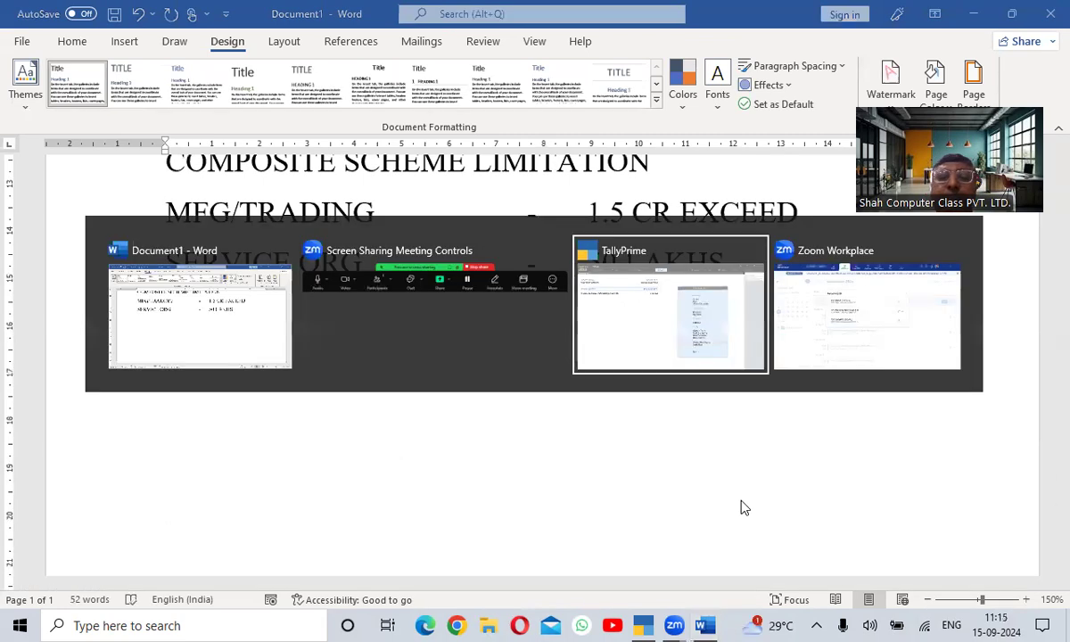
key(alt+Tab)
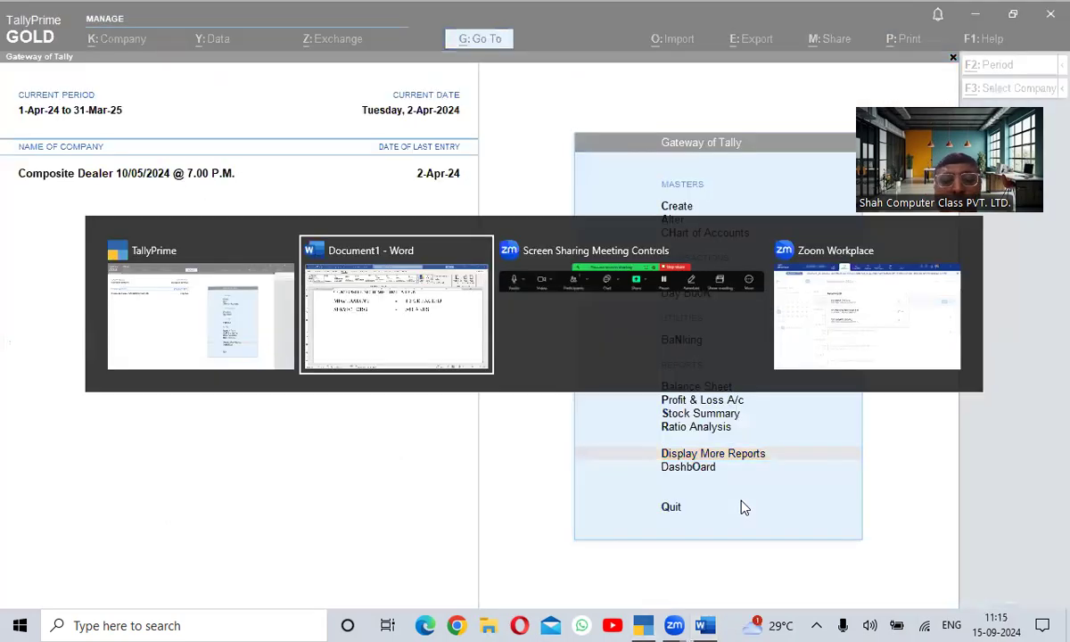
text(OPEN TALLH P)
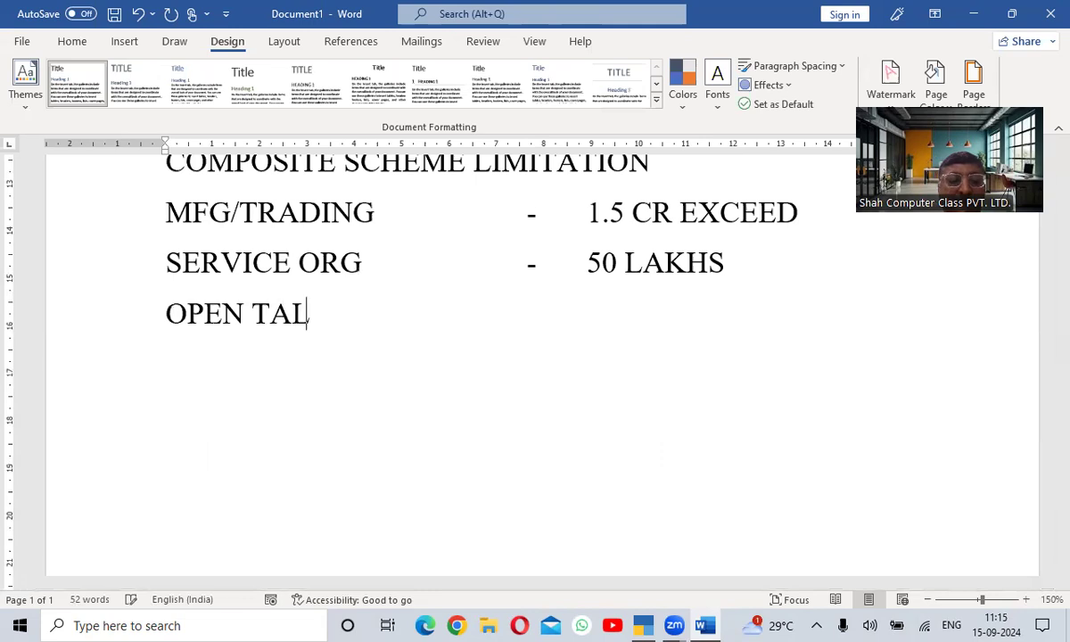
key(BackSpace)
key(BackSpace)
key(BackSpace)
text(Y P)
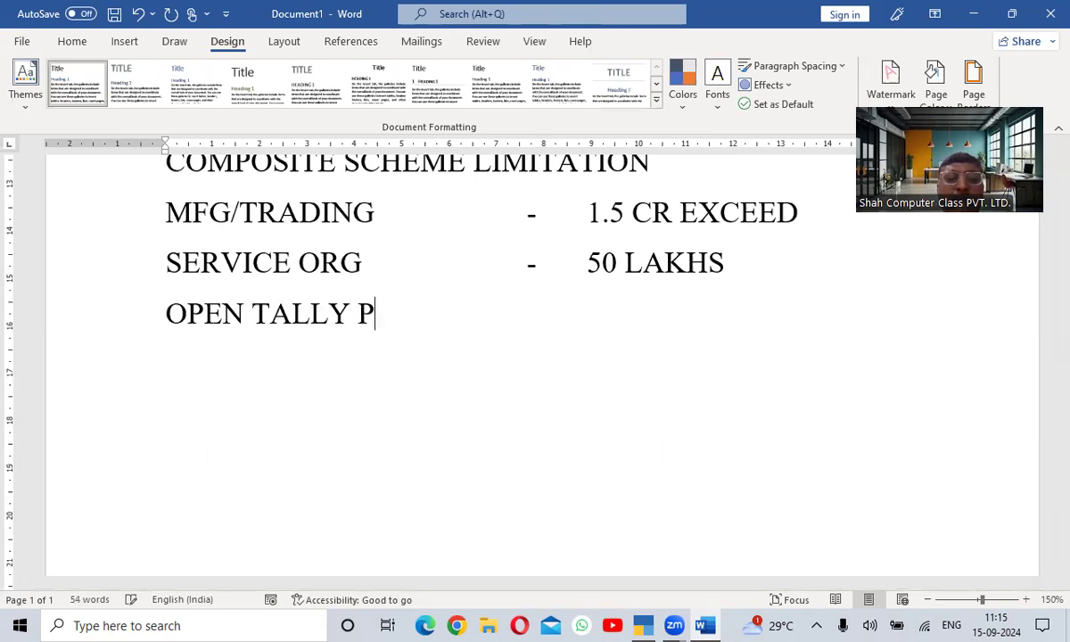
text(RIME REL 5.0)
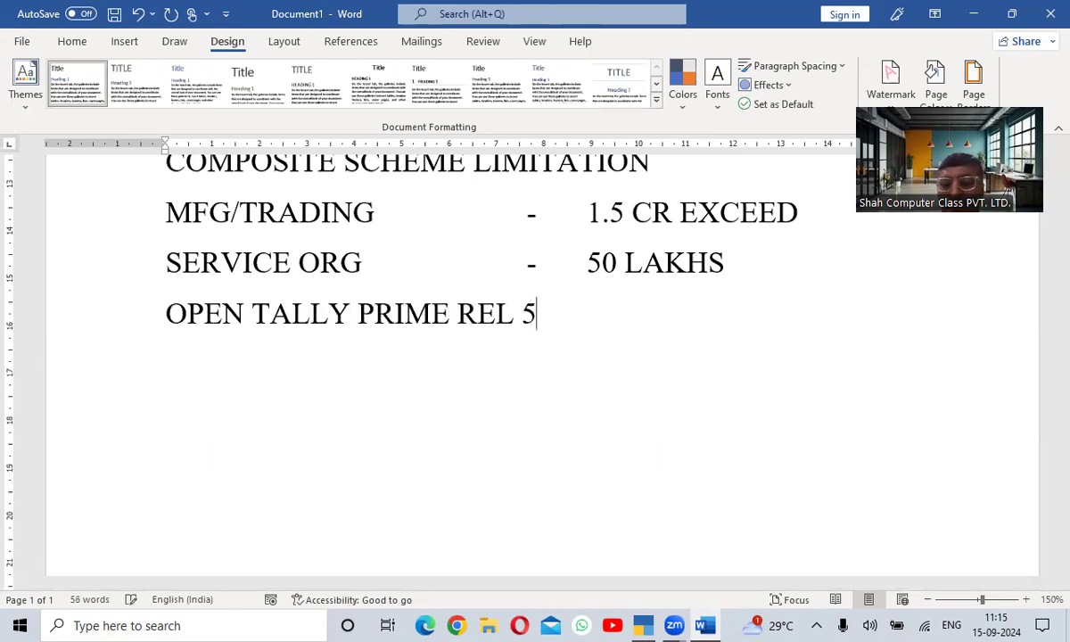
key(Return)
Step: Switch to TallyPrime and open the GST Reports list among the statutory reports under Display More Reports
key(alt+Tab)
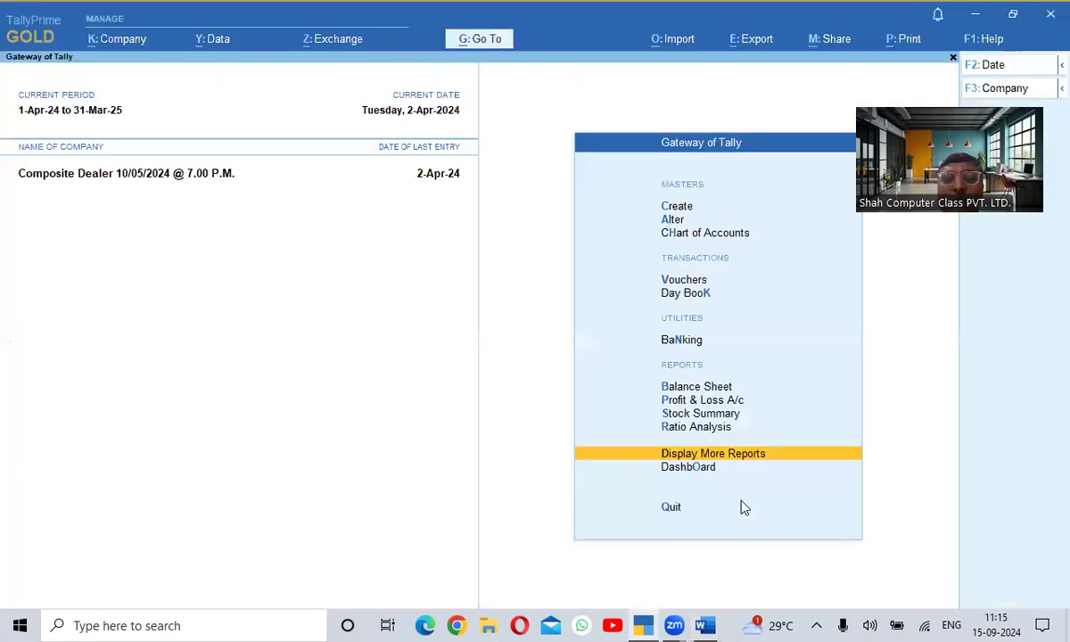
key(Return)
key(Down)
key(Down)
key(Down)
key(Down)
key(Down)
key(Down)
key(Down)
key(Down)
key(Down)
key(Up)
key(Return)
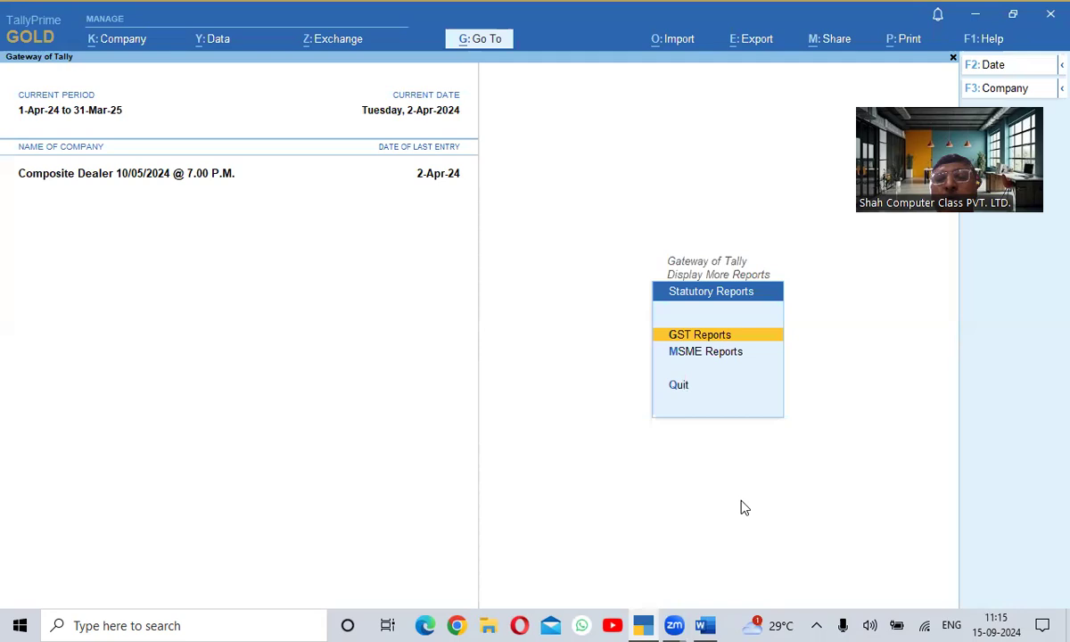
key(Return)
Step: Switch back to the Word notes and add the lines GO TO DISPLAY and STATUTORY REPORT
key(alt+Tab)
text(GO)
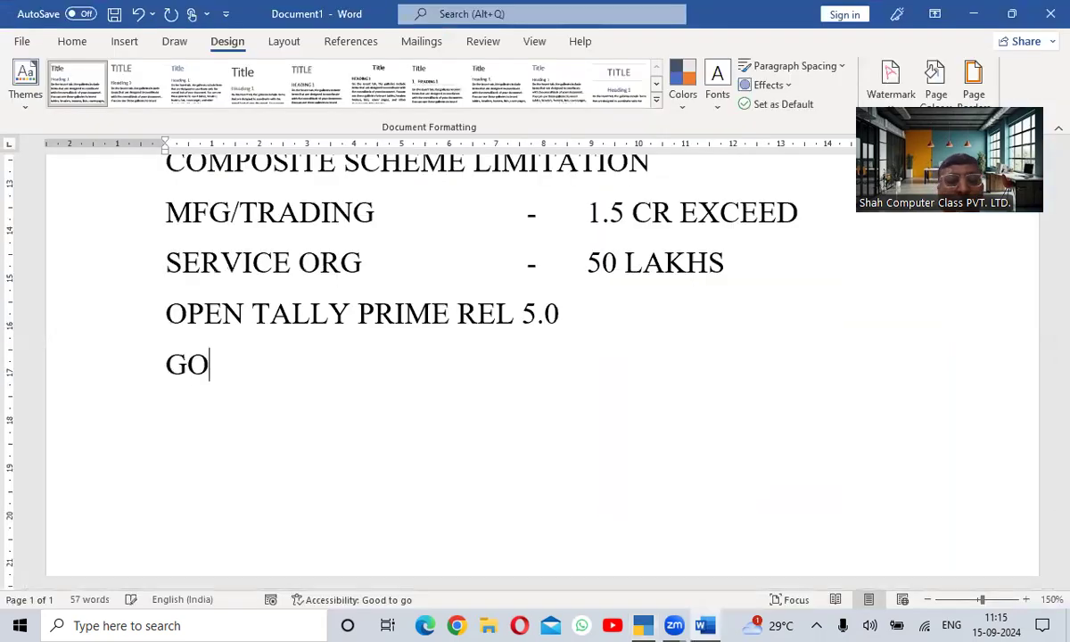
text( TO DISPLAY)
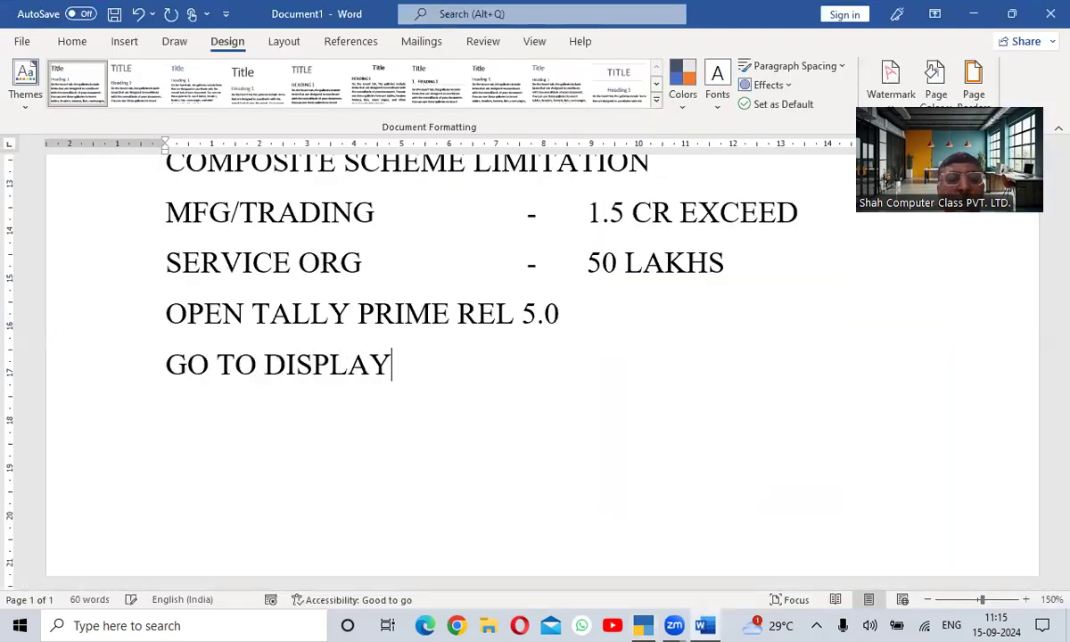
key(Return)
text(STATUTORY REPORT)
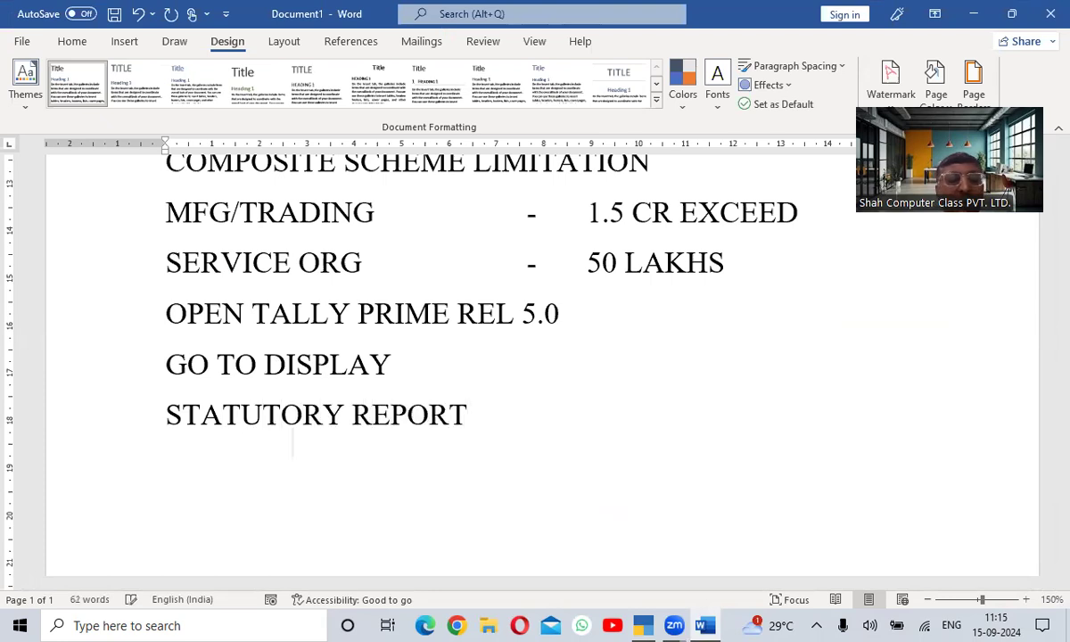
Step: Add the line GST REPORTS below STATUTORY REPORT, followed by an empty line
key(Return)
text(GST RPO)
key(BackSpace)
key(BackSpace)
text(EPOR)
key(BackSpace)
text(PORTS)
key(Return)
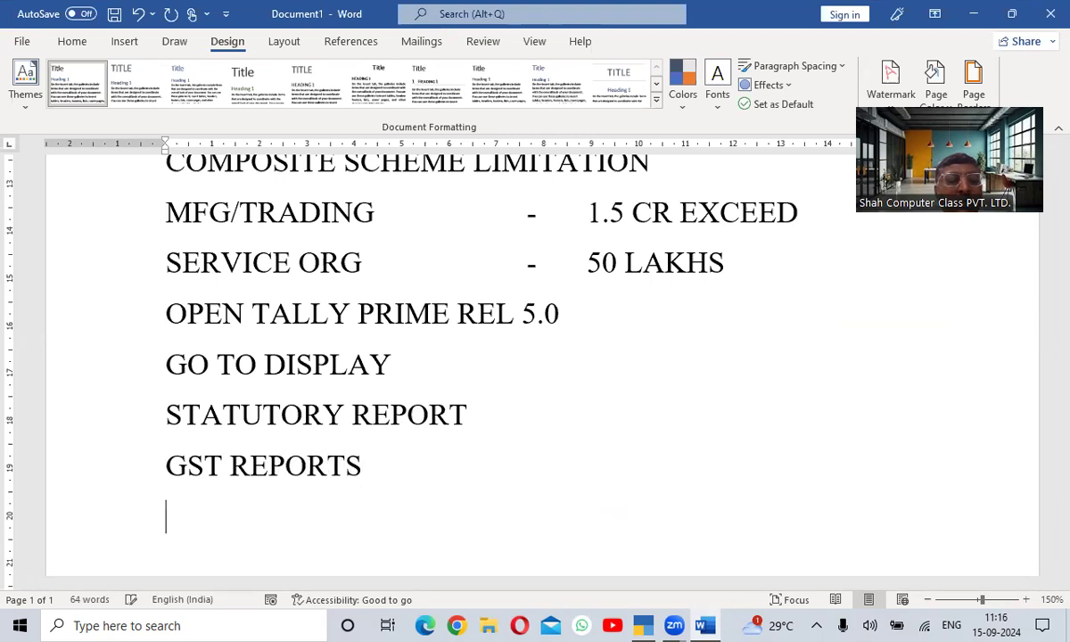
Step: Insert a screen clipping of TallyPrime's GST Reports menu, including its menu path, below the GST REPORTS line
key(alt+Tab)
key(alt+Tab)
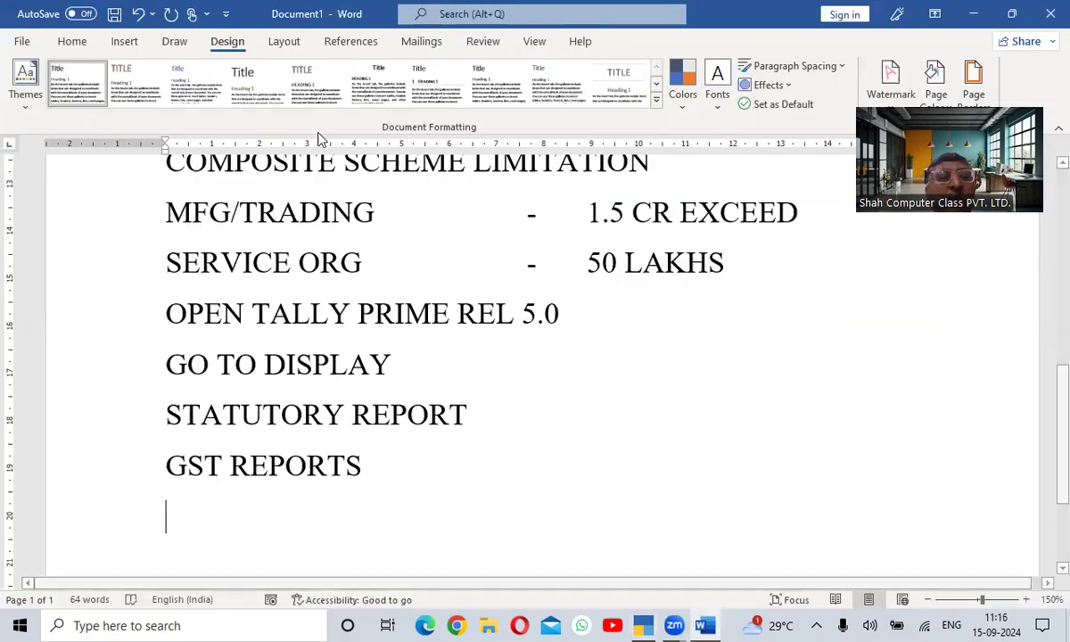
click(127, 42)
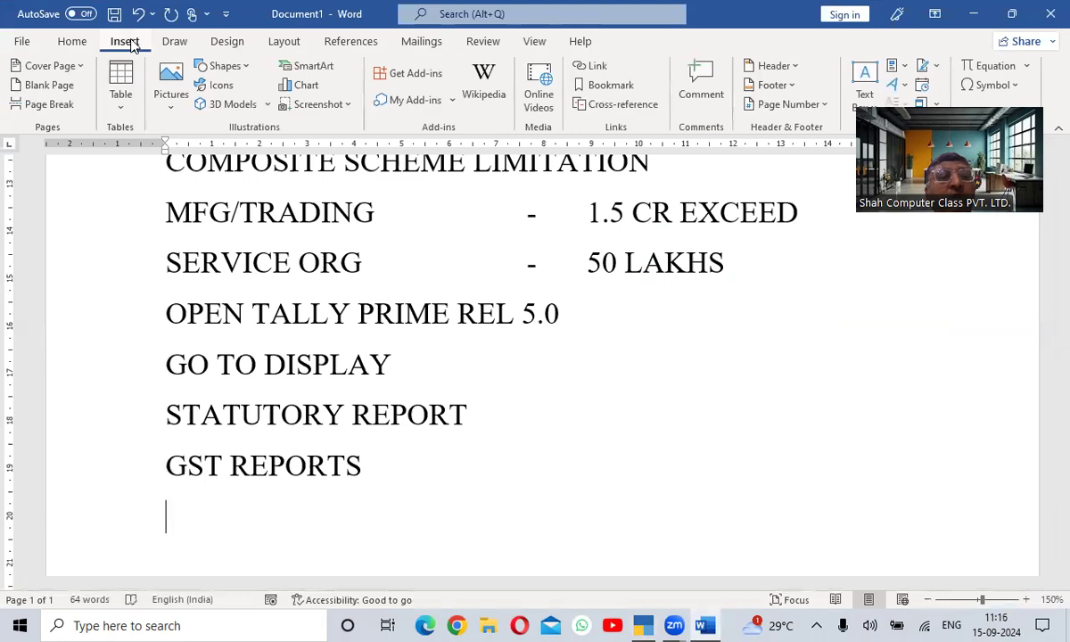
click(312, 104)
click(361, 246)
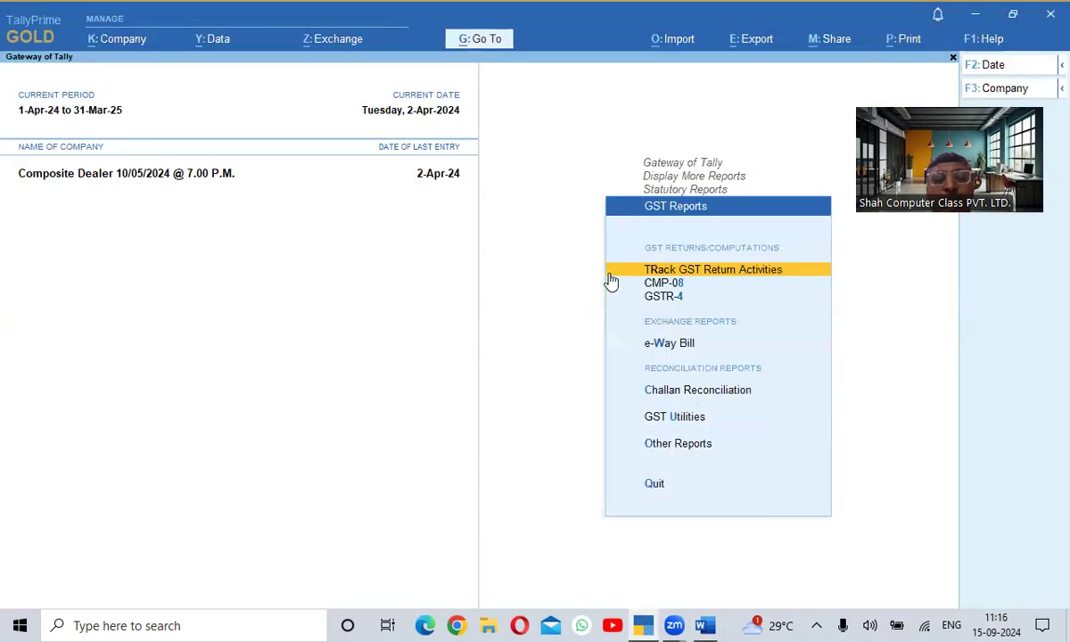
drag(565, 131, 848, 526)
Step: Add the line SELECT CMP 08 below the inserted GST Reports picture
scroll(705, 402, down, 8)
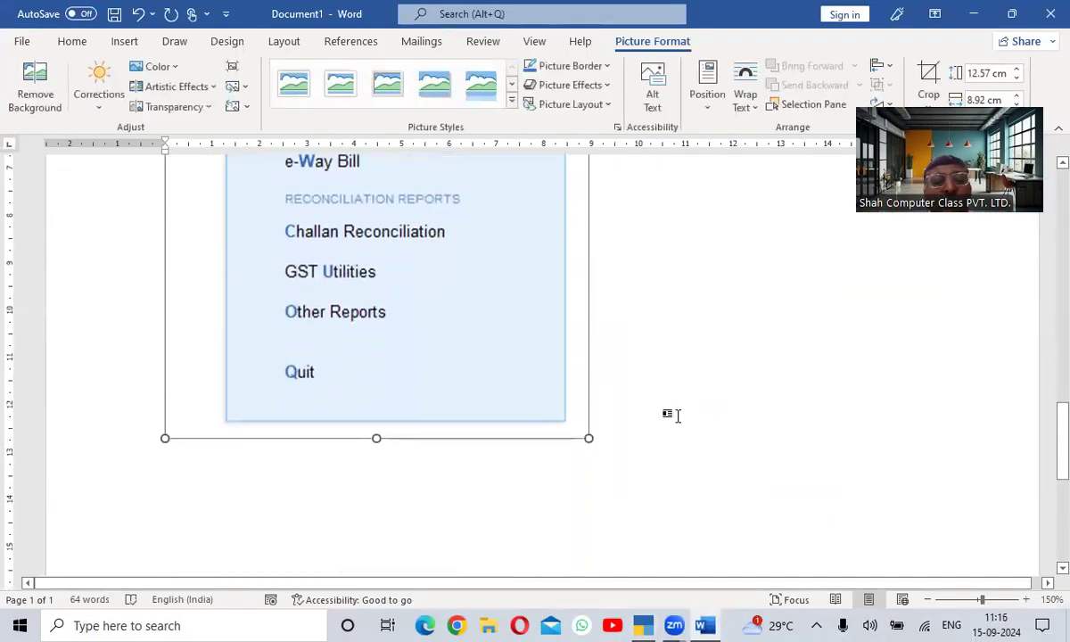
click(653, 375)
key(Return)
text(SELE)
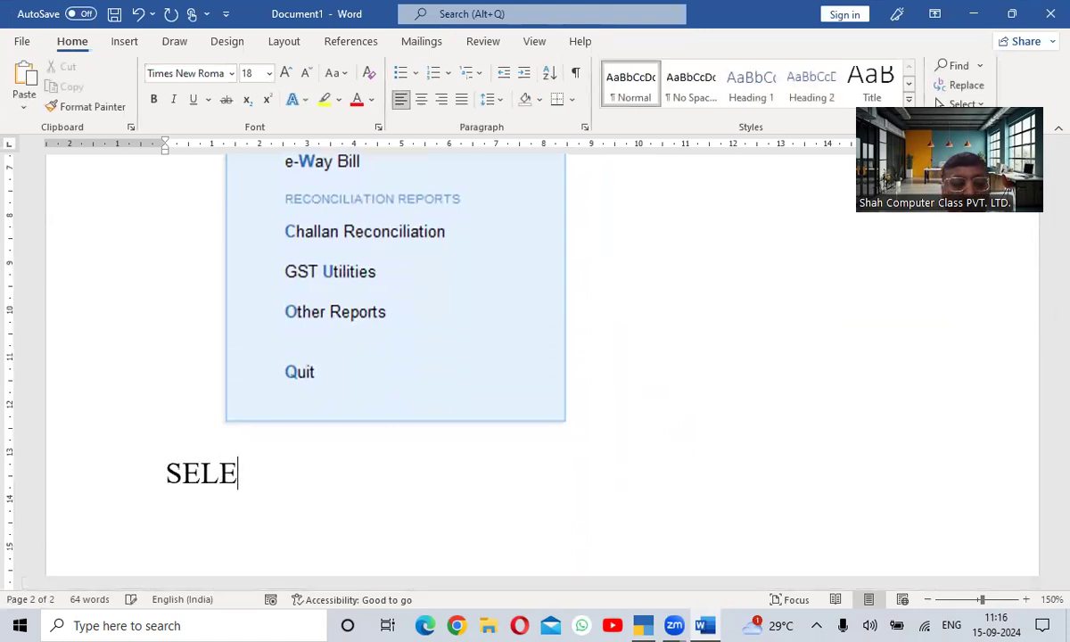
text(CT CMP 08)
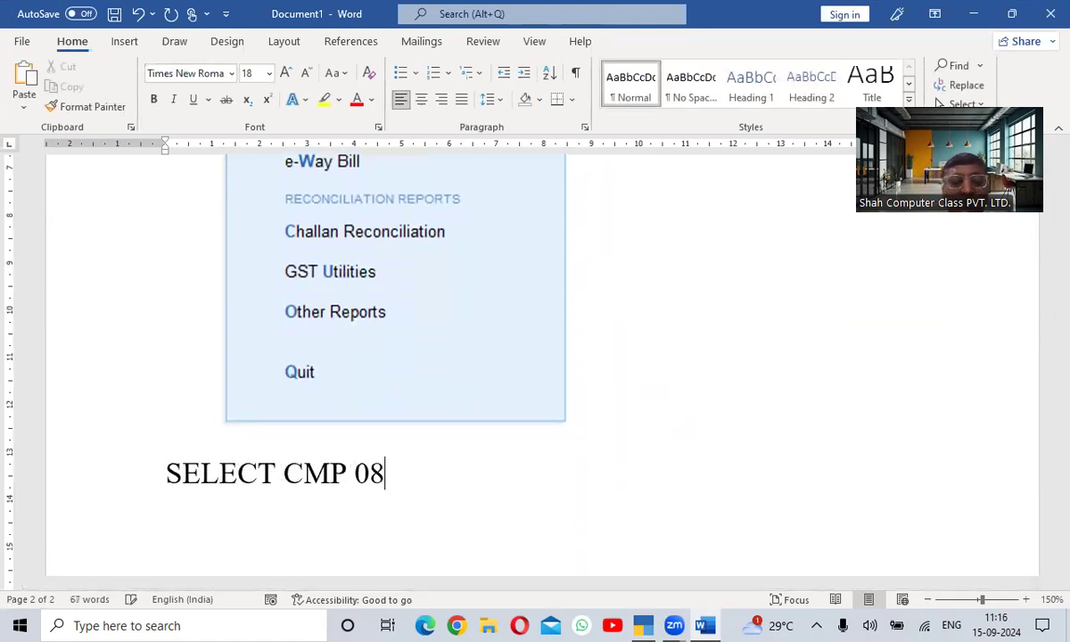
Step: In Web Layout view, draw a straight line about 8.12 cm high and 1.32 cm wide from the SELECT CMP 08 text to CMP-08 in the picture
click(929, 600)
click(909, 600)
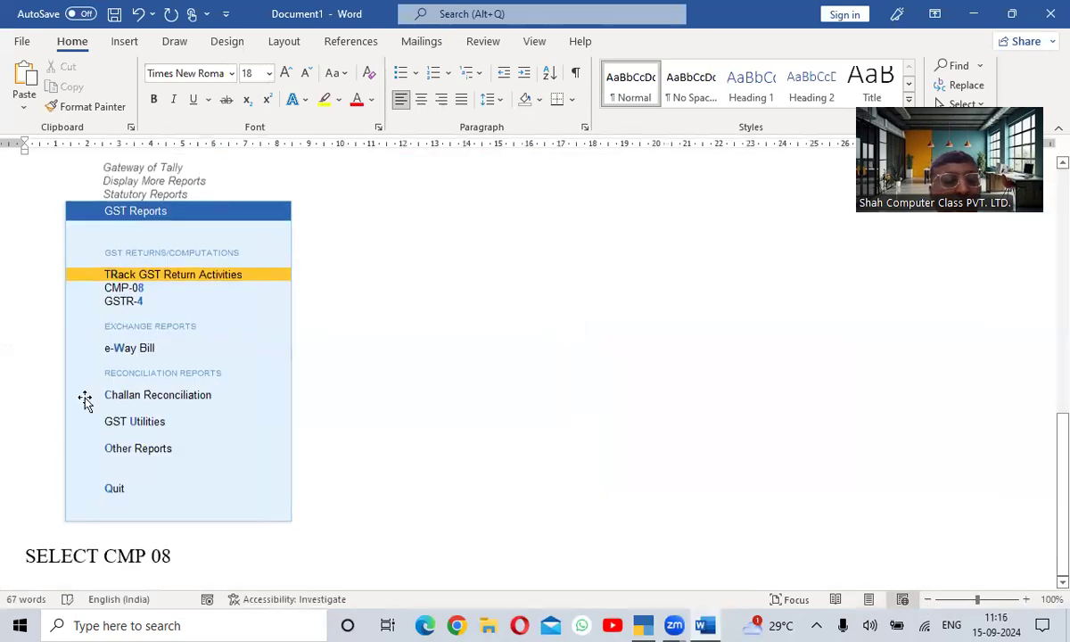
click(129, 41)
click(225, 65)
click(215, 112)
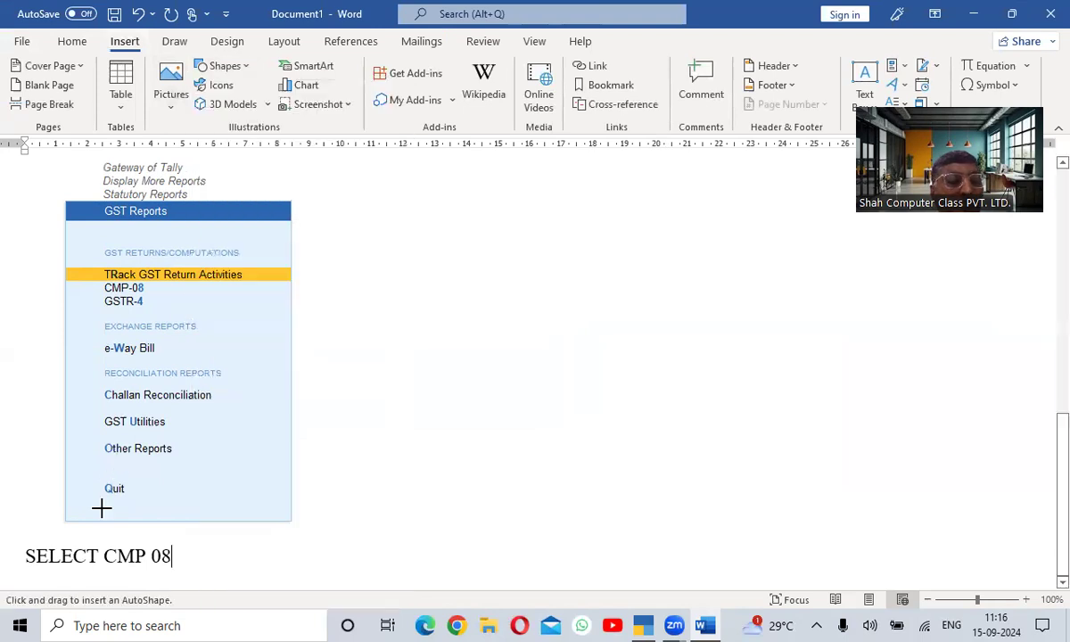
mouse_move(86, 546)
mouse_down()
mouse_move(132, 385)
mouse_move(127, 290)
mouse_up()
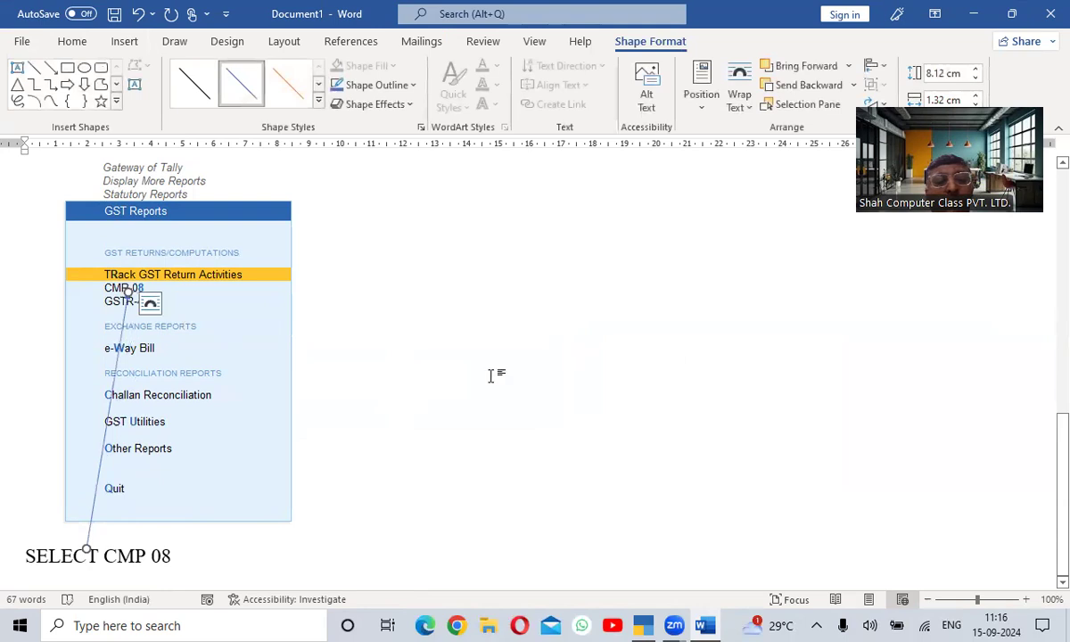
scroll(1022, 604, up, 10)
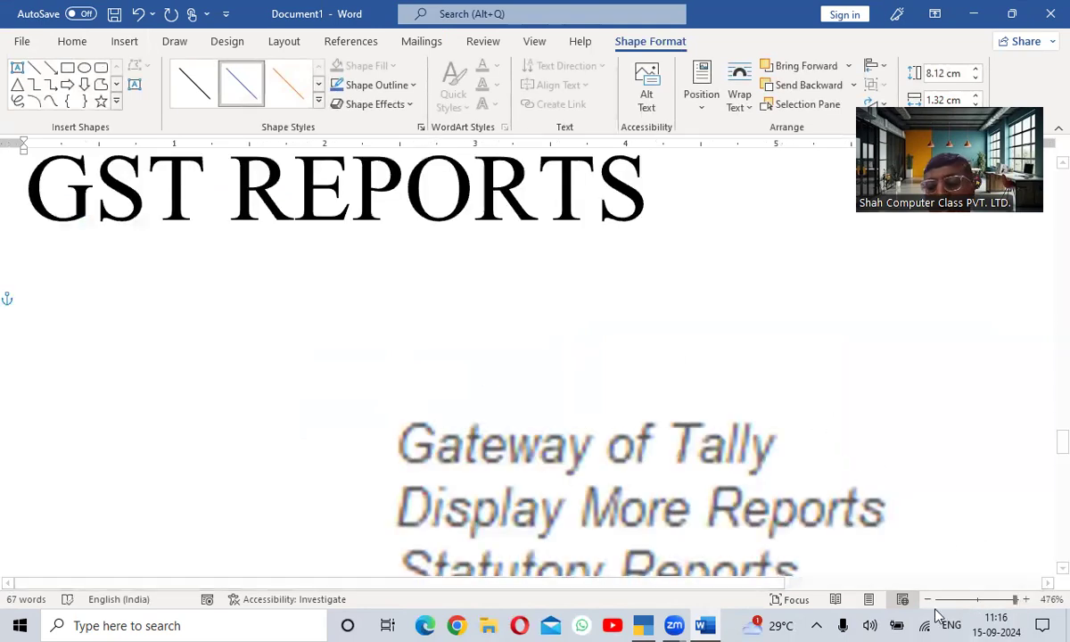
scroll(932, 606, down, 5)
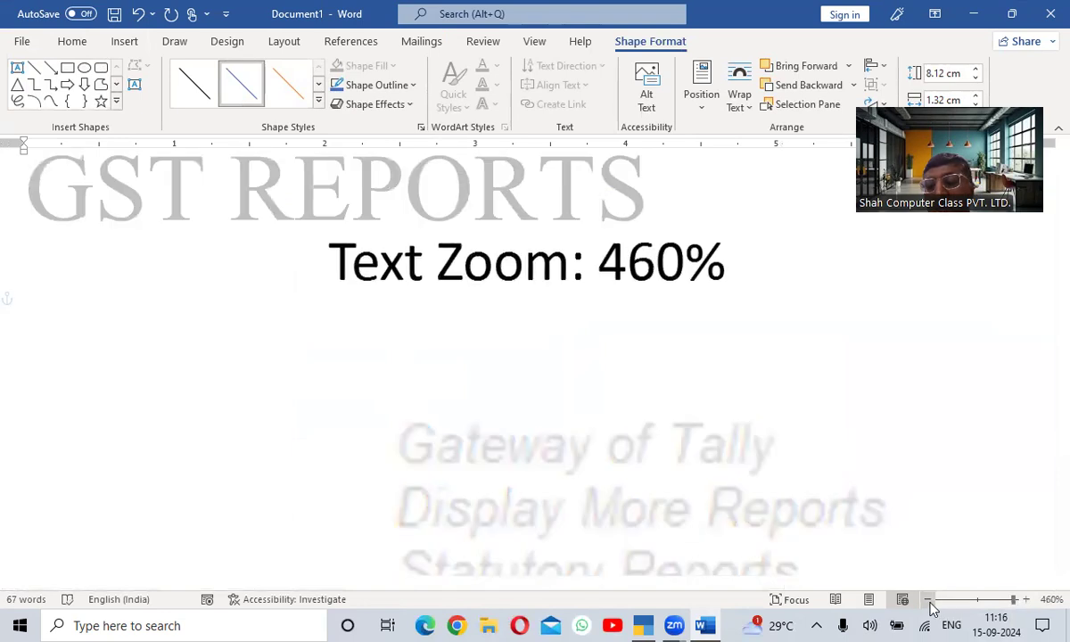
click(974, 604)
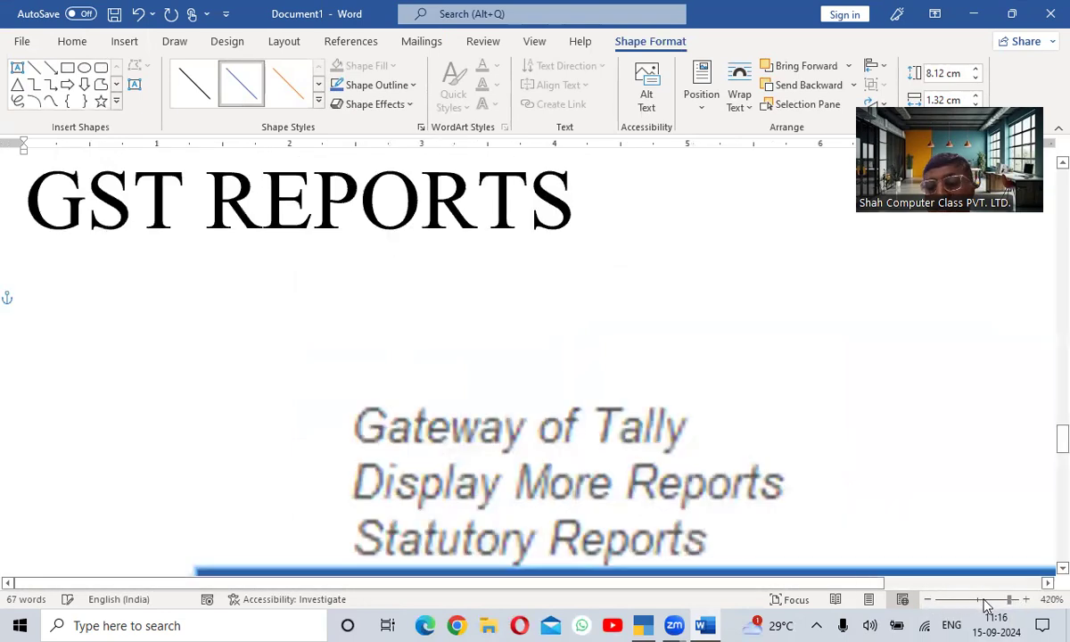
scroll(696, 362, down, 3)
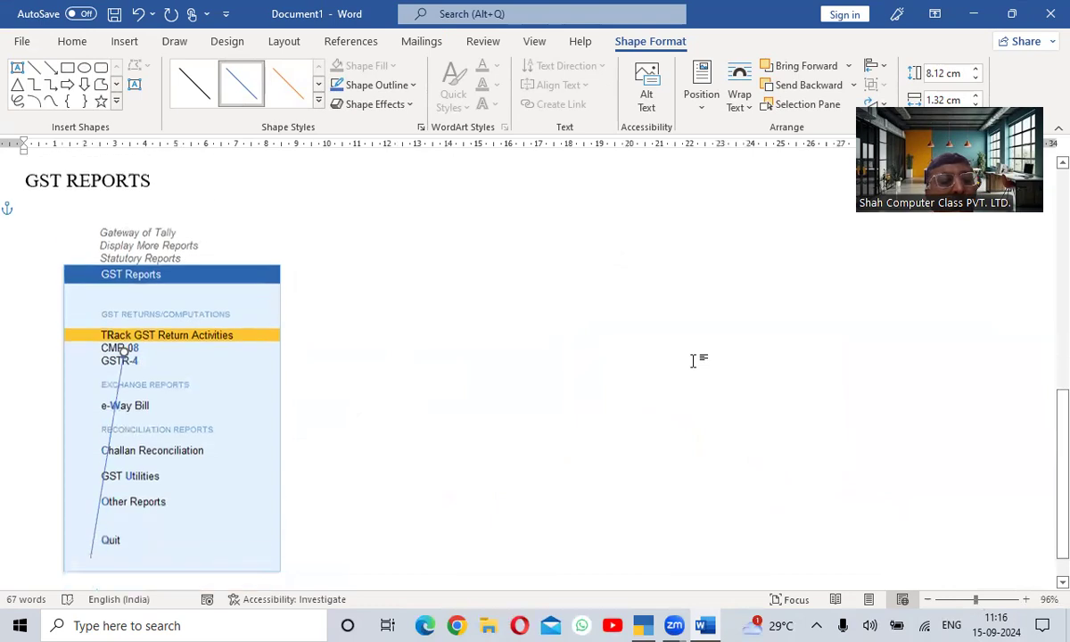
click(1026, 599)
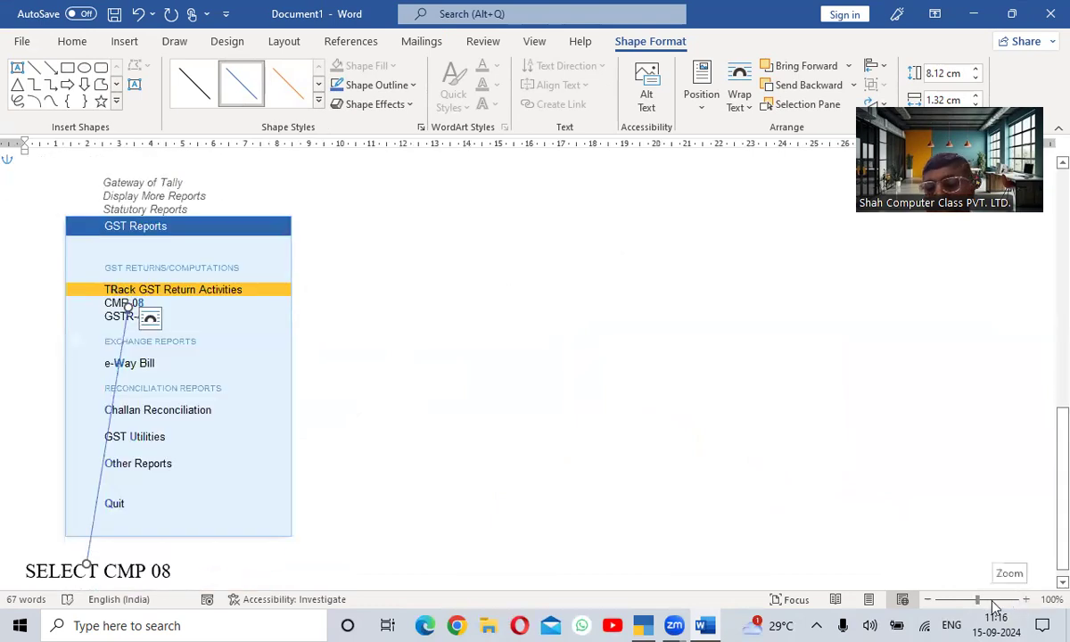
click(992, 603)
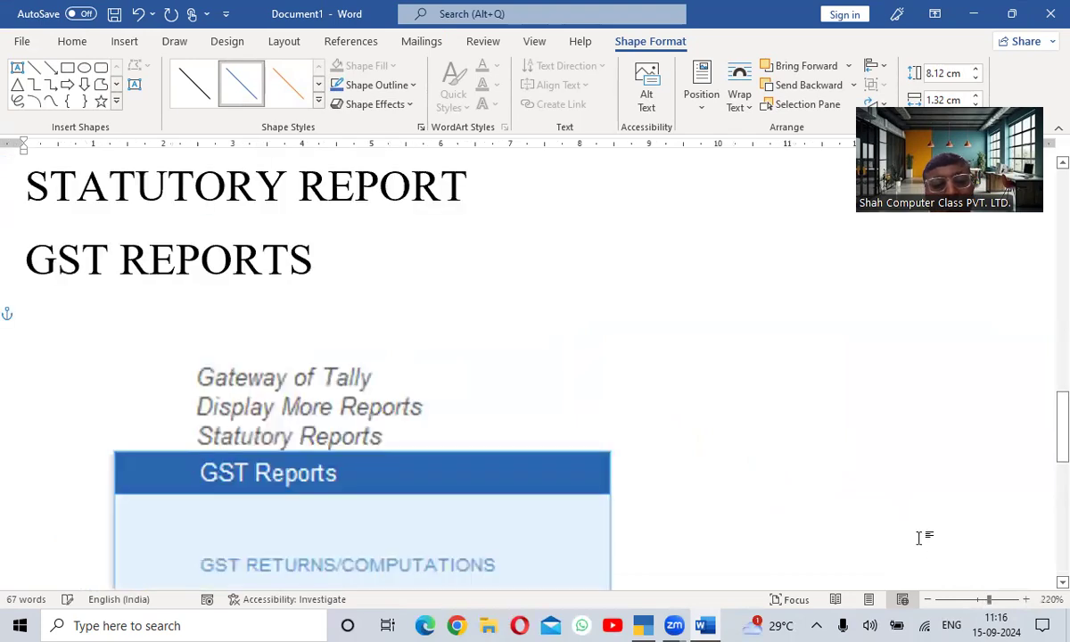
Step: Add several empty lines below the SELECT CMP 08 line
click(979, 602)
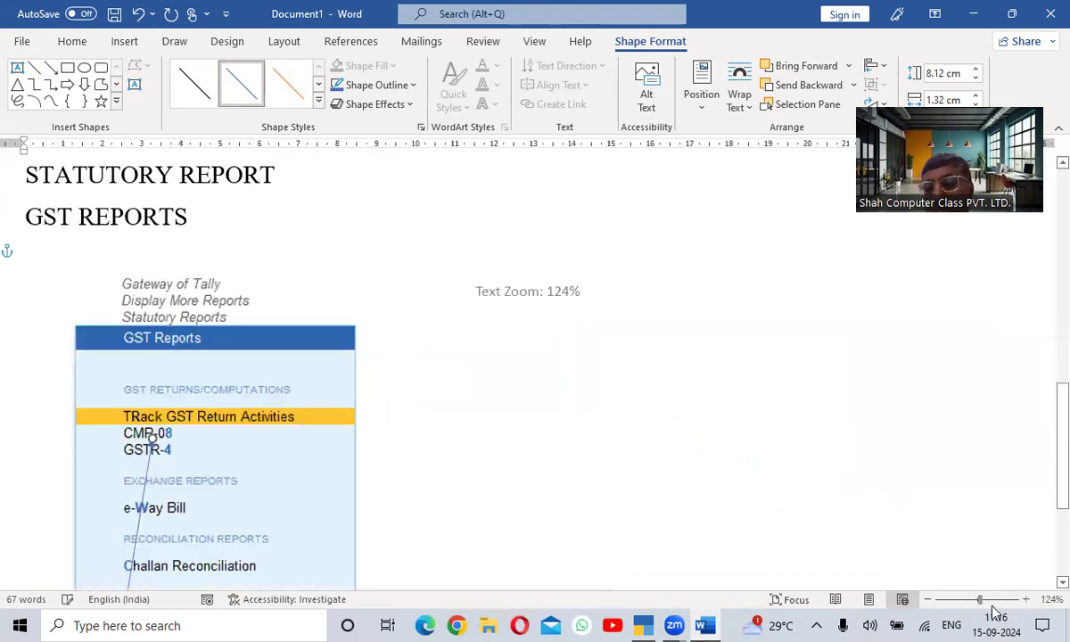
scroll(695, 393, down, 4)
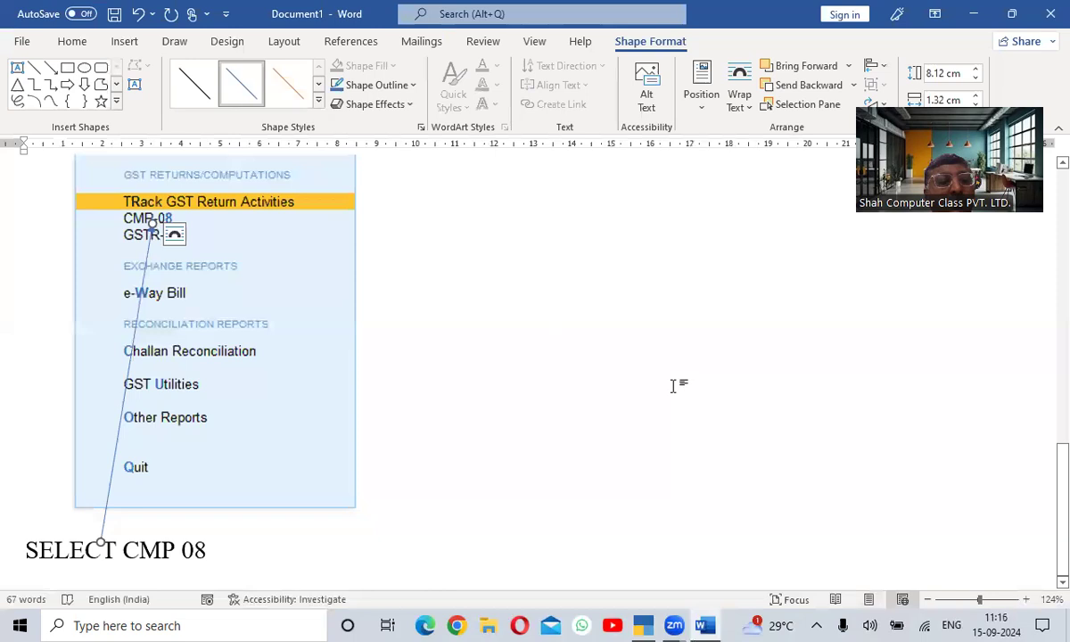
click(371, 522)
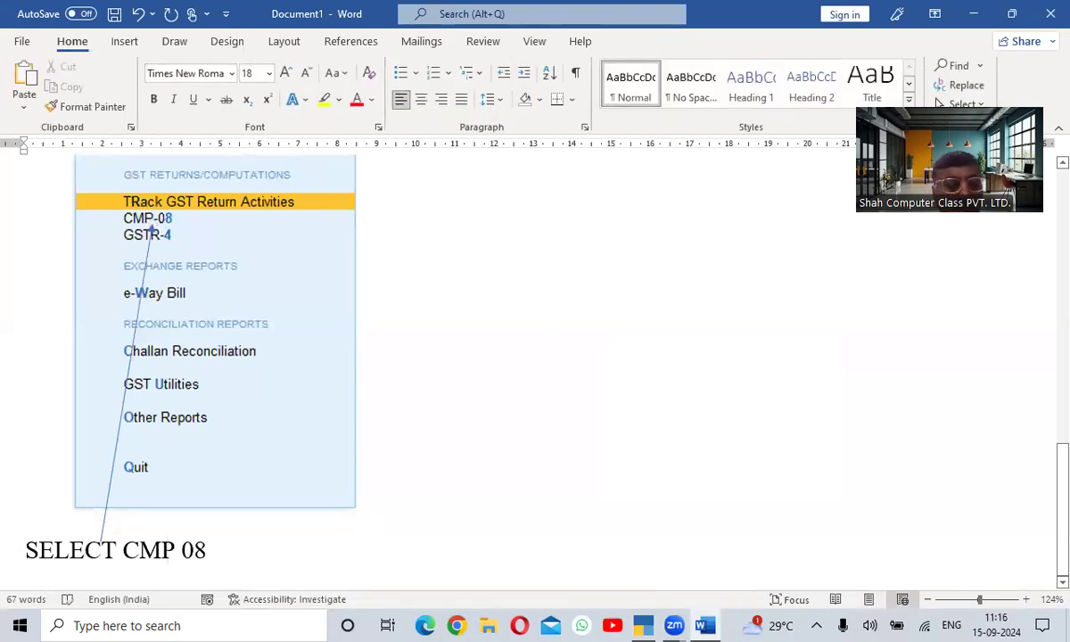
key(Return)
key(Return)
key(Return)
key(Return)
key(Return)
key(Return)
key(Return)
key(Return)
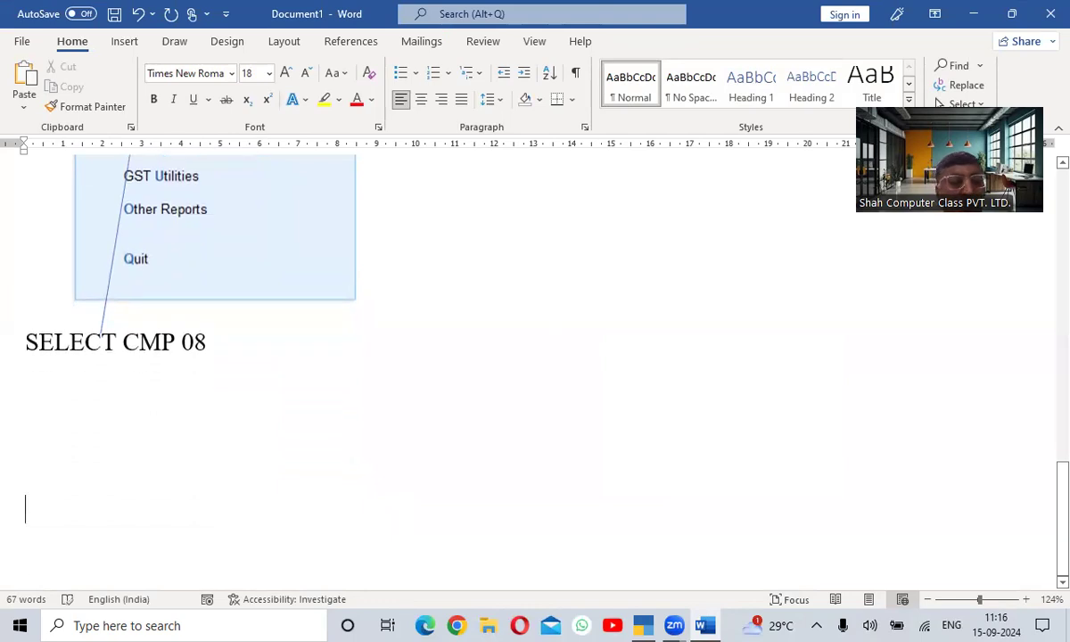
Step: Switch to TallyPrime and open the CMP-08 report from the GST Reports menu
key(alt+Tab)
key(Down)
key(Return)
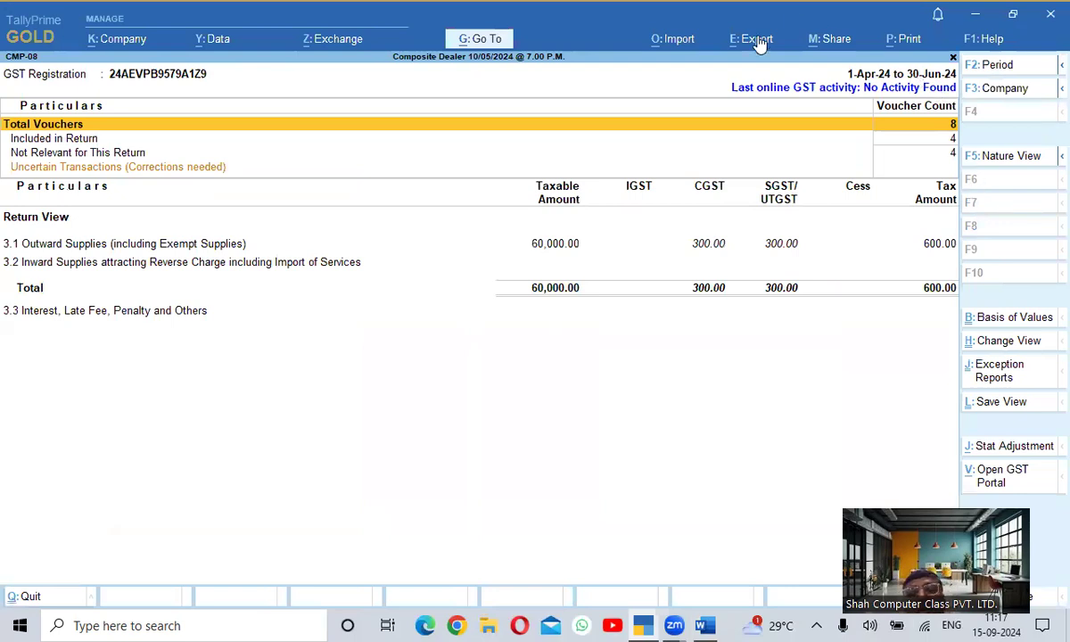
Step: Try inserting a screen clipping of the CMP-08 report without TallyPrime's menu bar below SELECT CMP 08 in Word, and delete it
key(alt+Tab)
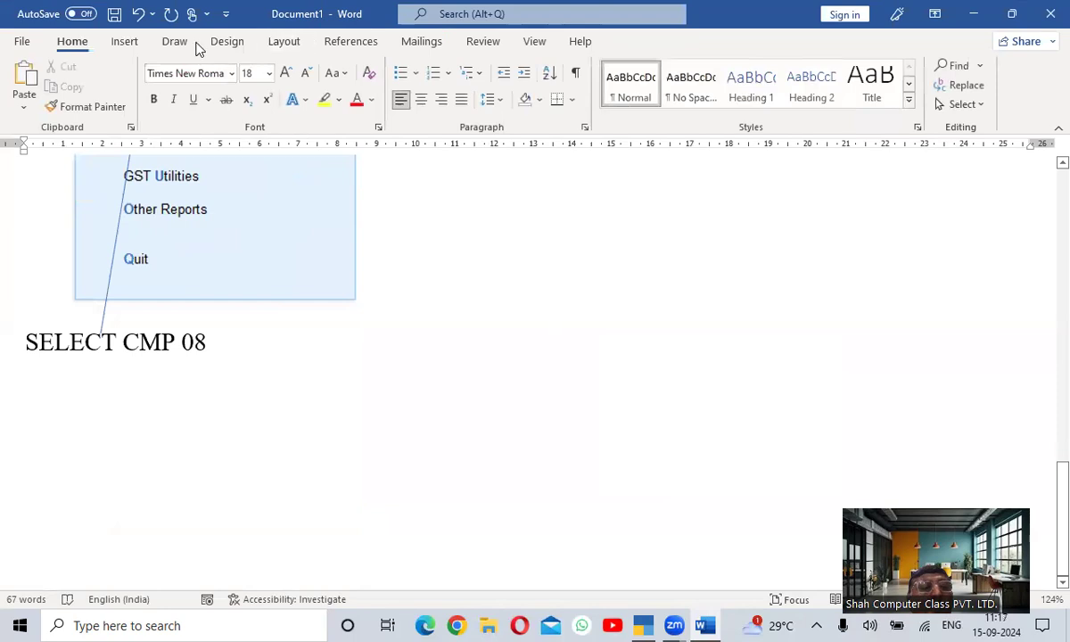
click(127, 43)
click(314, 104)
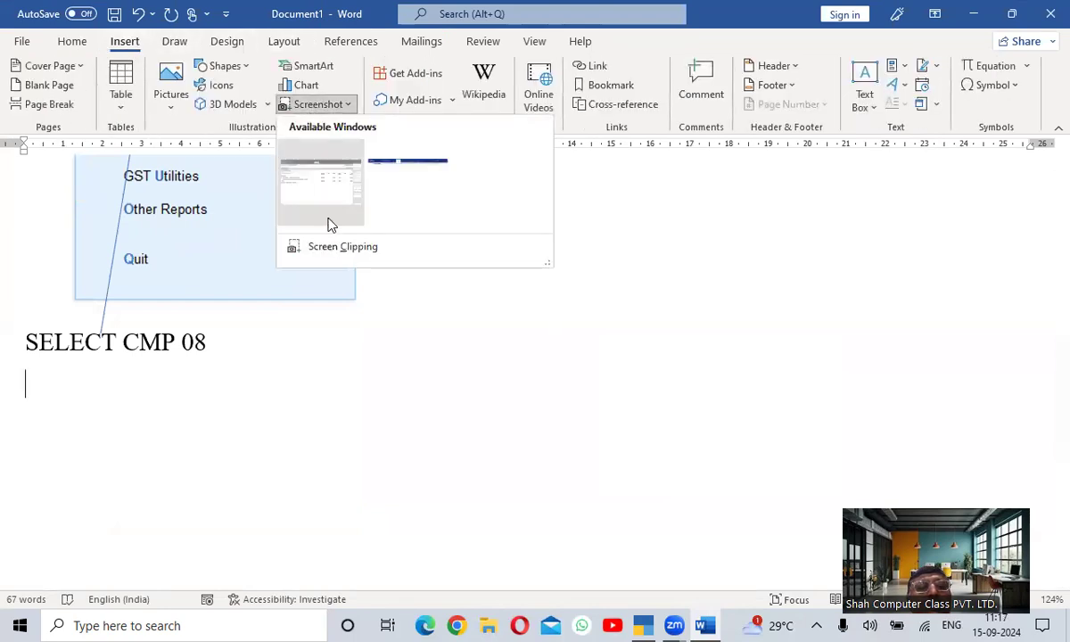
click(339, 248)
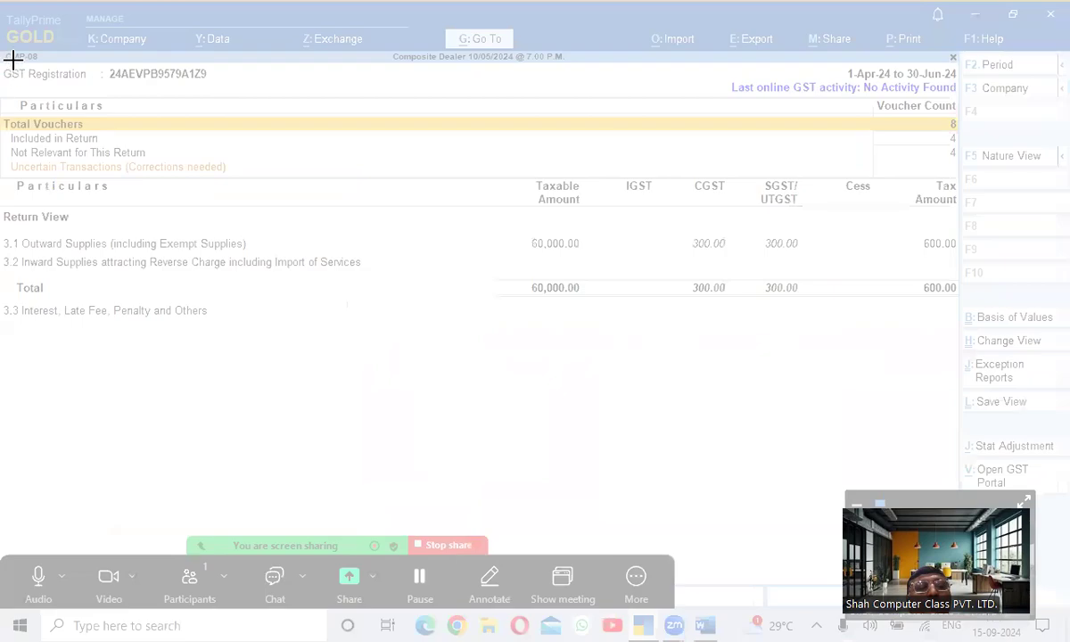
drag(1, 52, 1055, 363)
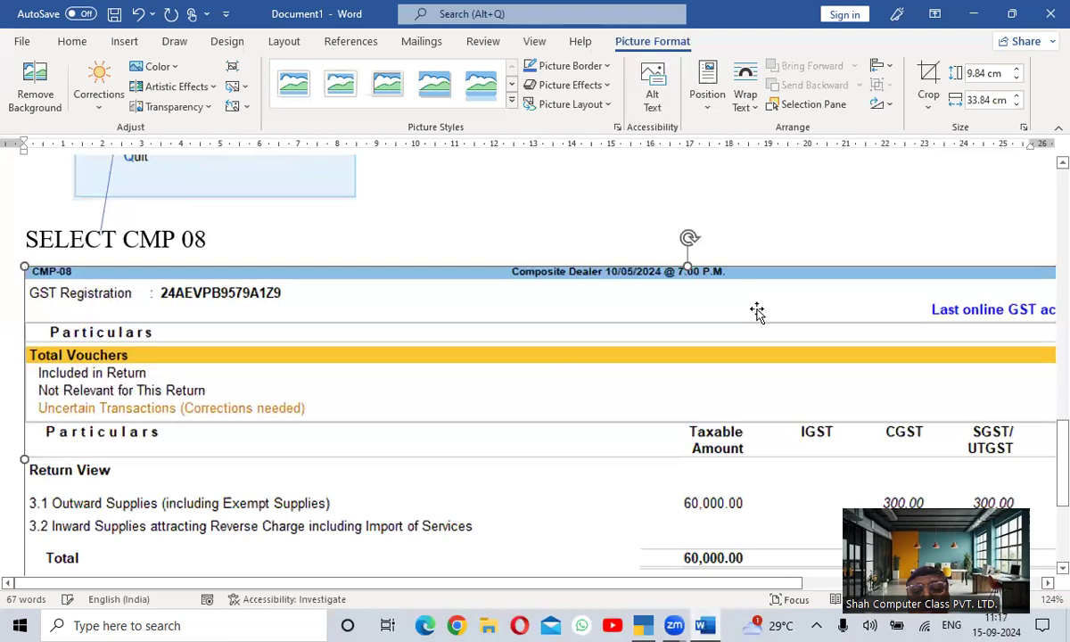
key(Delete)
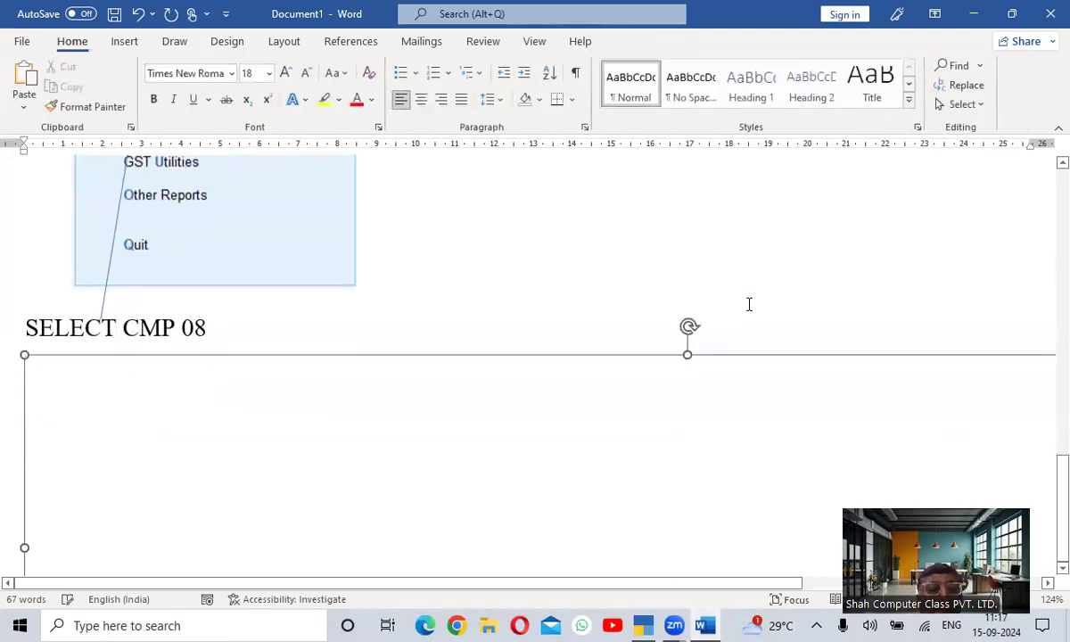
Step: Insert a screen clipping of the CMP-08 report including TallyPrime's menu bar, about 10.35 by 33.84 cm, below SELECT CMP 08 in Word
key(alt+Tab)
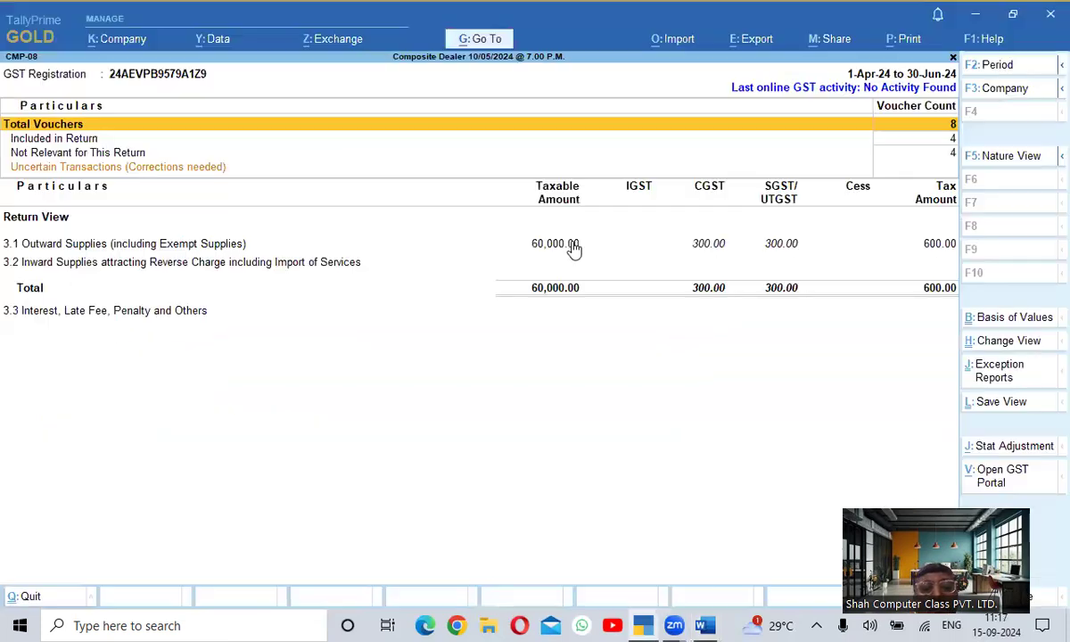
key(alt+Tab)
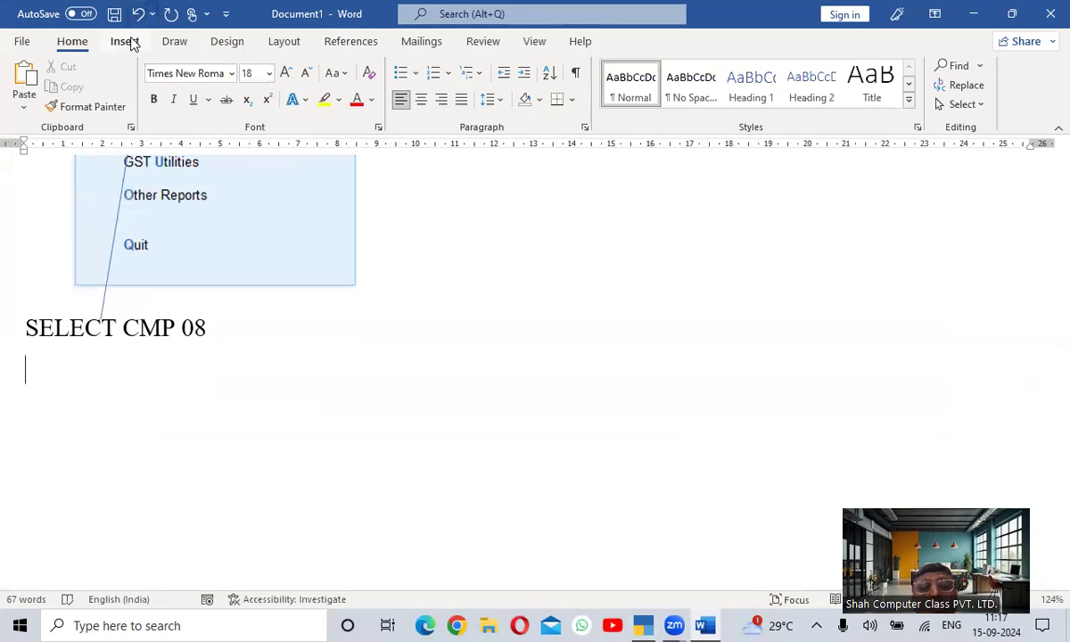
key(alt+Tab)
key(alt+Tab)
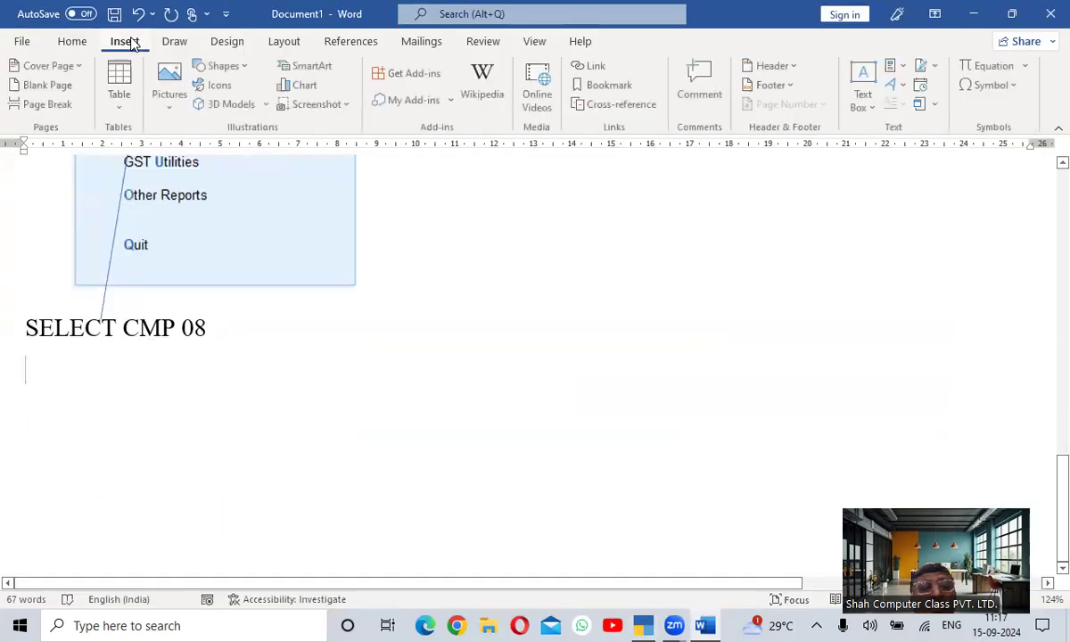
click(308, 104)
click(357, 249)
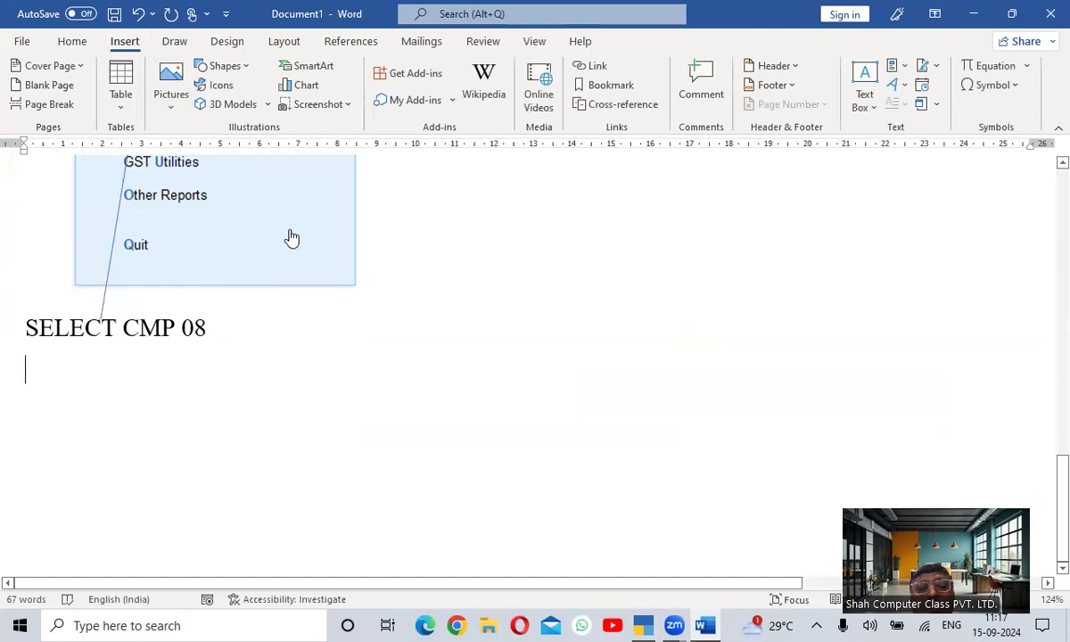
drag(4, 5, 1057, 326)
Step: Add the line EXPORT below the inserted CMP-08 report picture
scroll(1043, 327, down, 5)
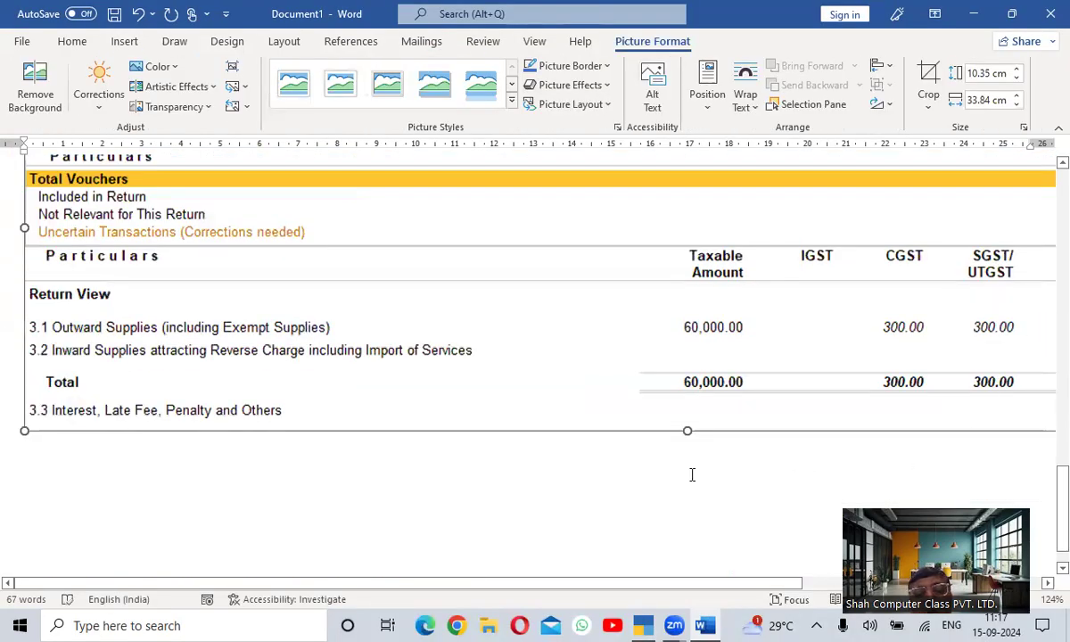
click(692, 475)
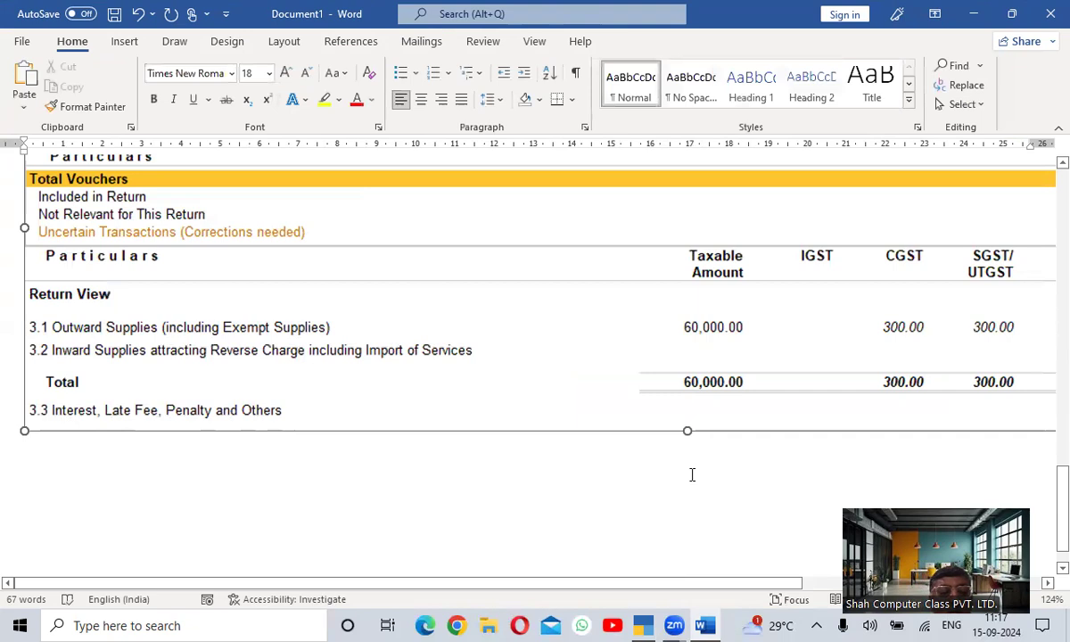
text(EXPORT)
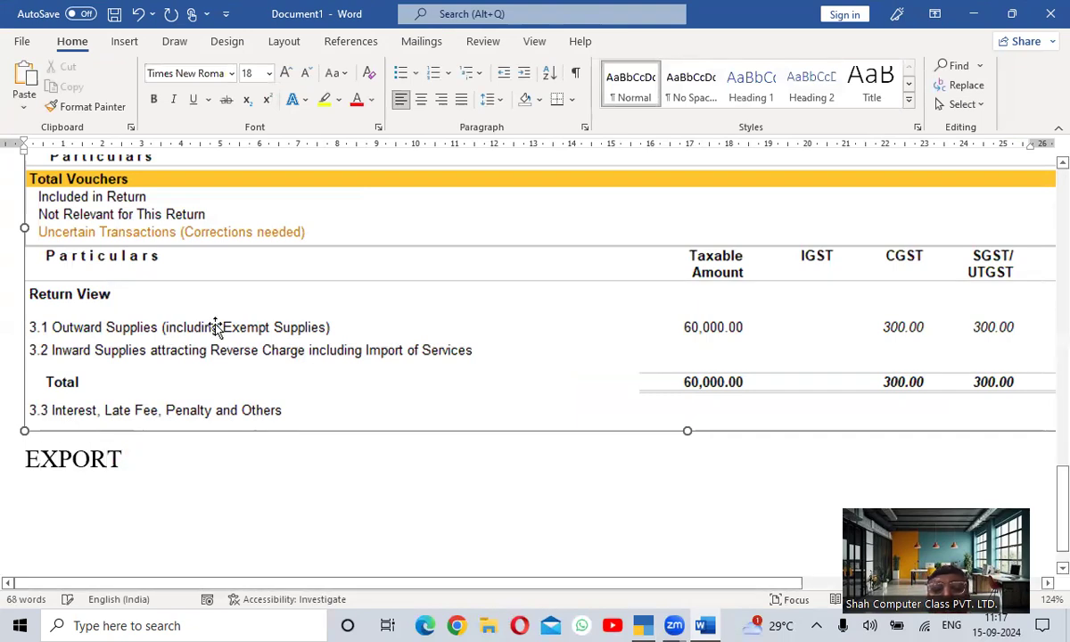
Step: Draw a line arrow about 9.41 cm high and 21.32 cm wide from the EXPORT text to E: Export in the picture
scroll(216, 326, up, 3)
scroll(383, 466, down, 1)
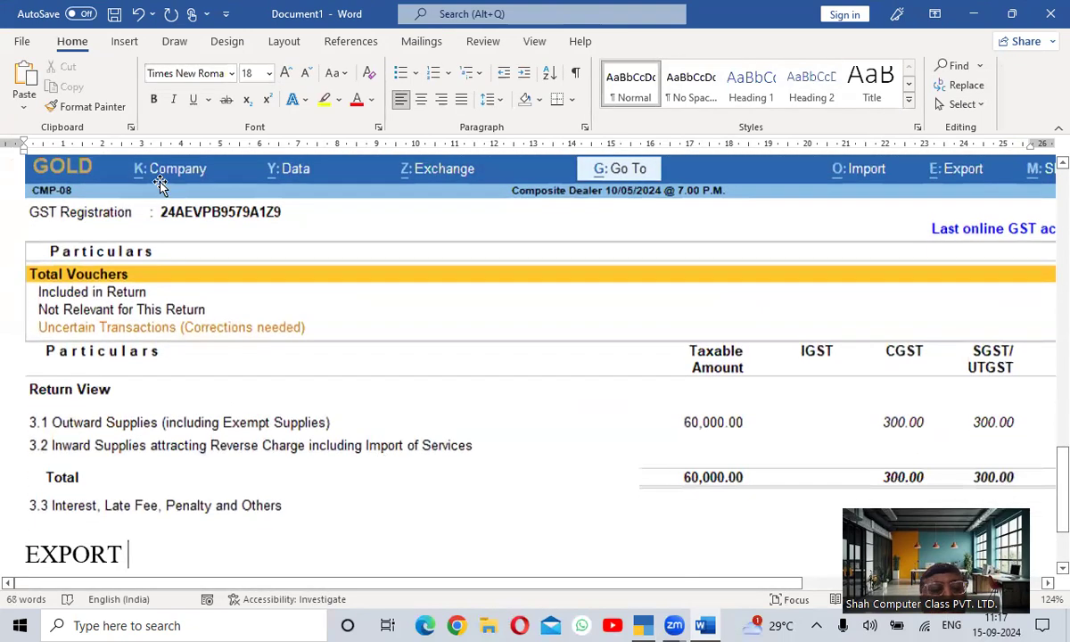
click(124, 42)
click(228, 71)
click(235, 110)
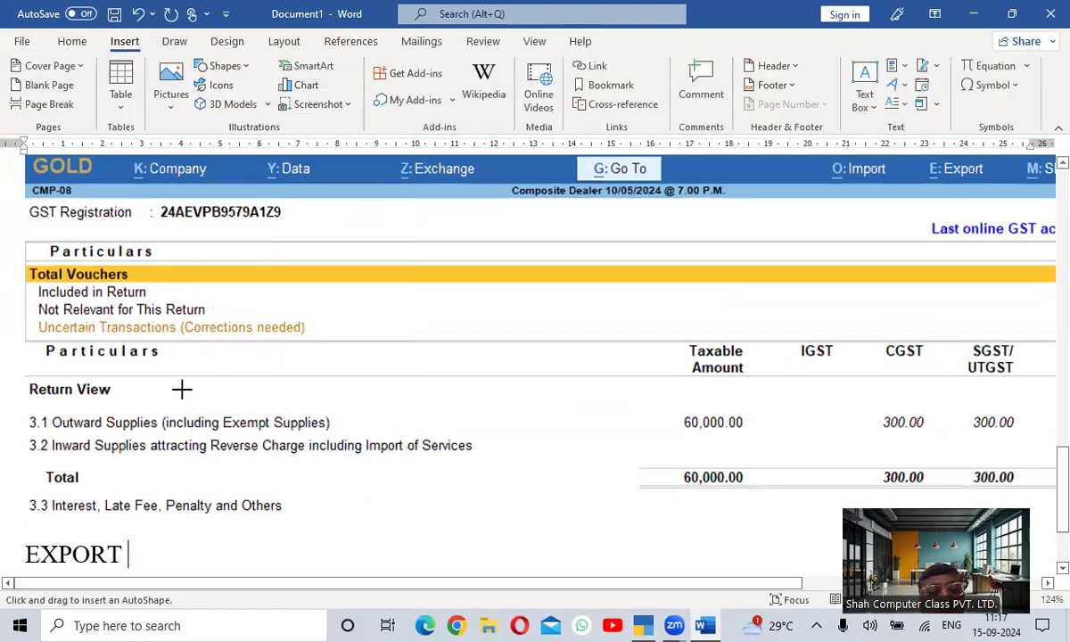
mouse_move(108, 529)
mouse_down()
mouse_move(789, 200)
mouse_move(948, 169)
mouse_up()
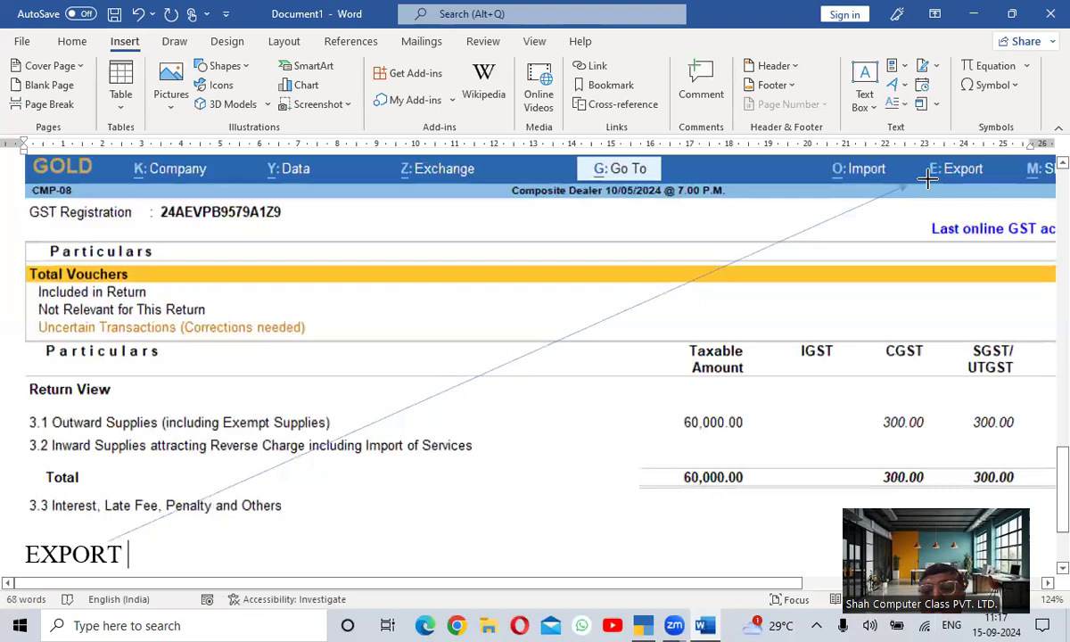
Step: Place the cursor beside EXPORT, then switch to TallyPrime and open the GST returns export for CMP-08
scroll(464, 383, down, 3)
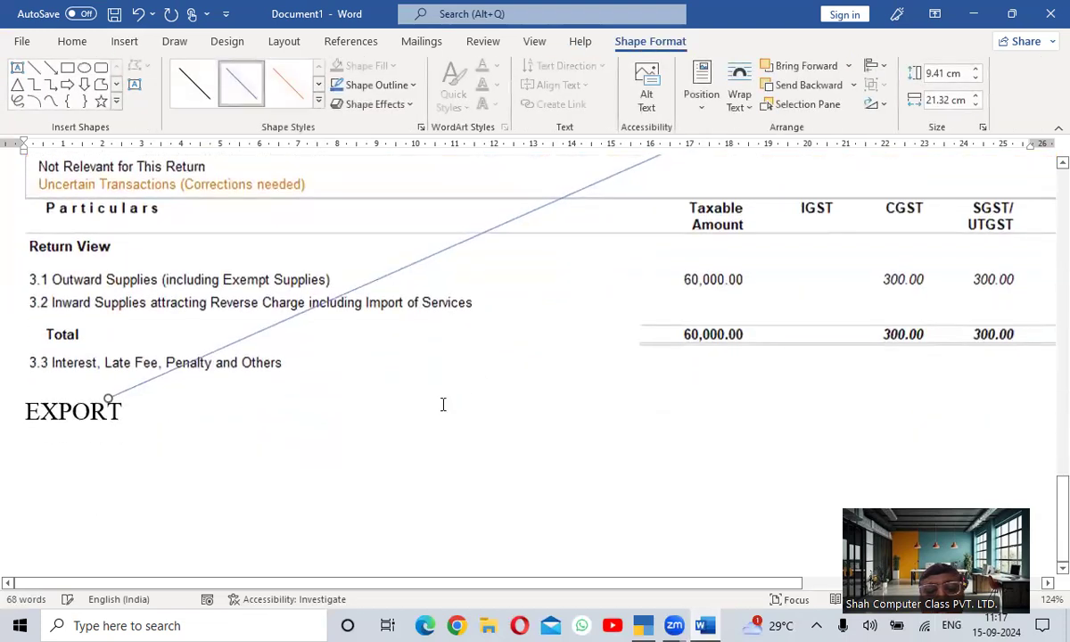
click(225, 428)
key(alt+Tab)
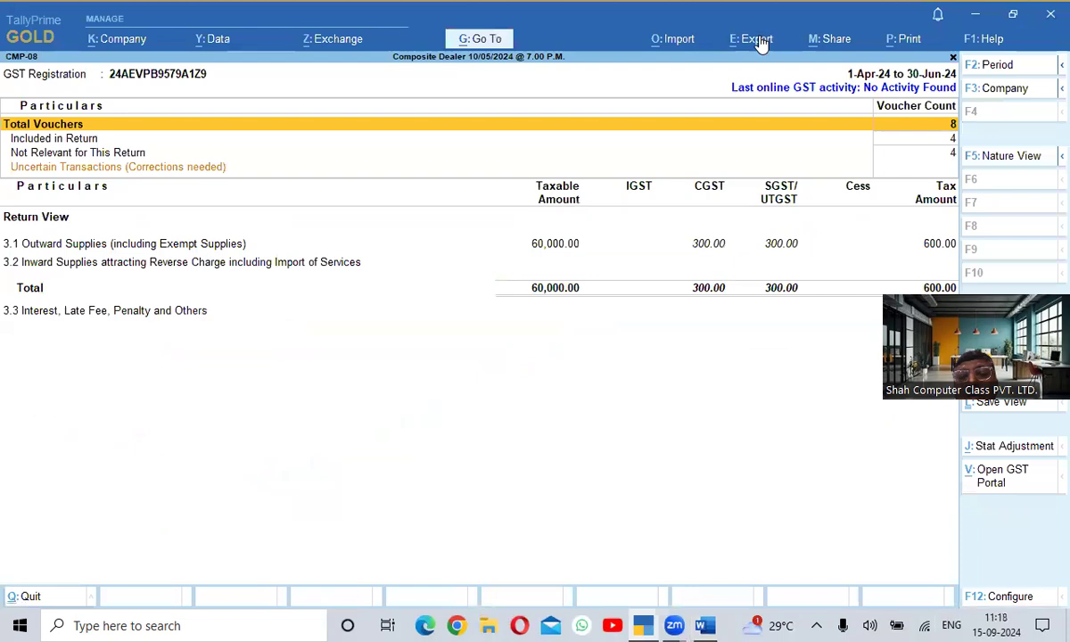
click(757, 40)
click(779, 136)
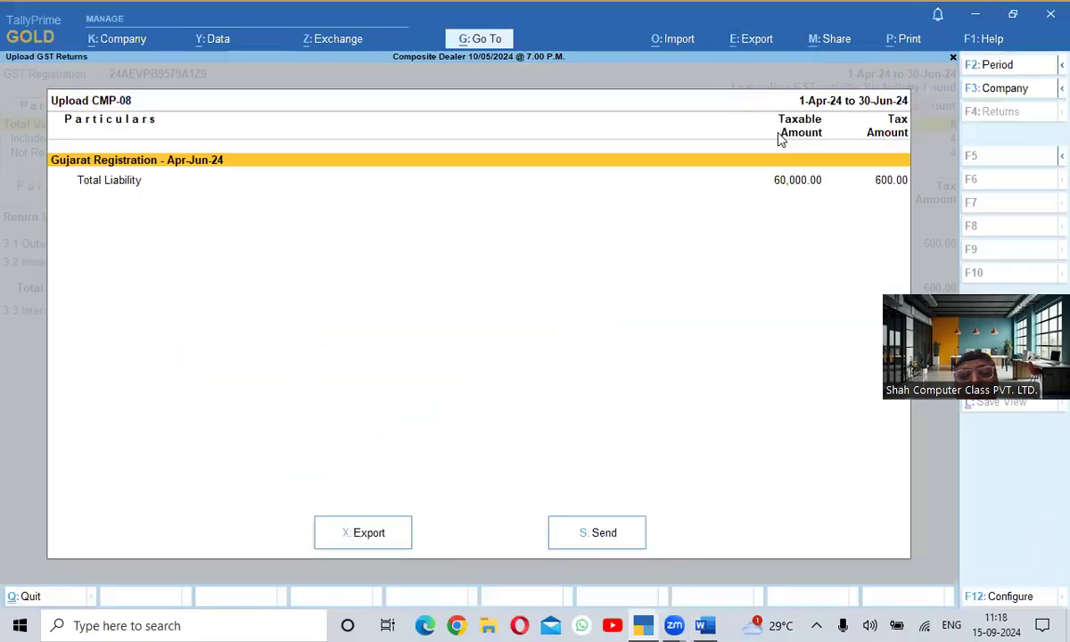
Step: Switch back to Word and add the line GST RETURN below EXPORT, followed by an empty line
key(alt+Tab)
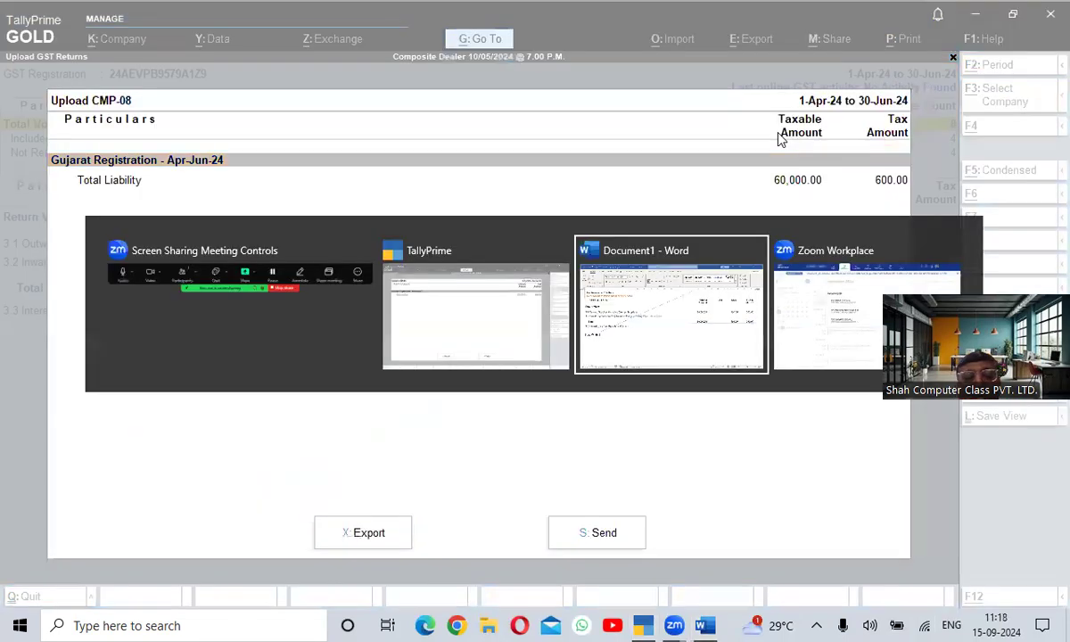
key(Return)
text(GST RETURN)
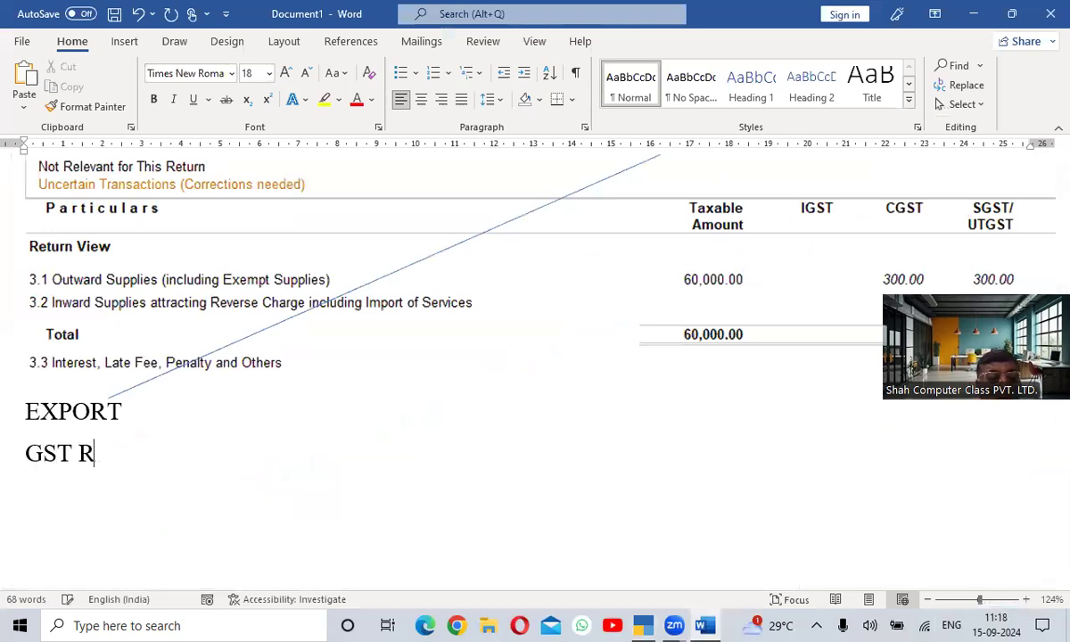
key(Return)
Step: Insert a screen clipping of TallyPrime's Upload CMP-08 window, about 15.06 by 27.63 cm, below the GST RETURN line in Word
key(alt+Tab)
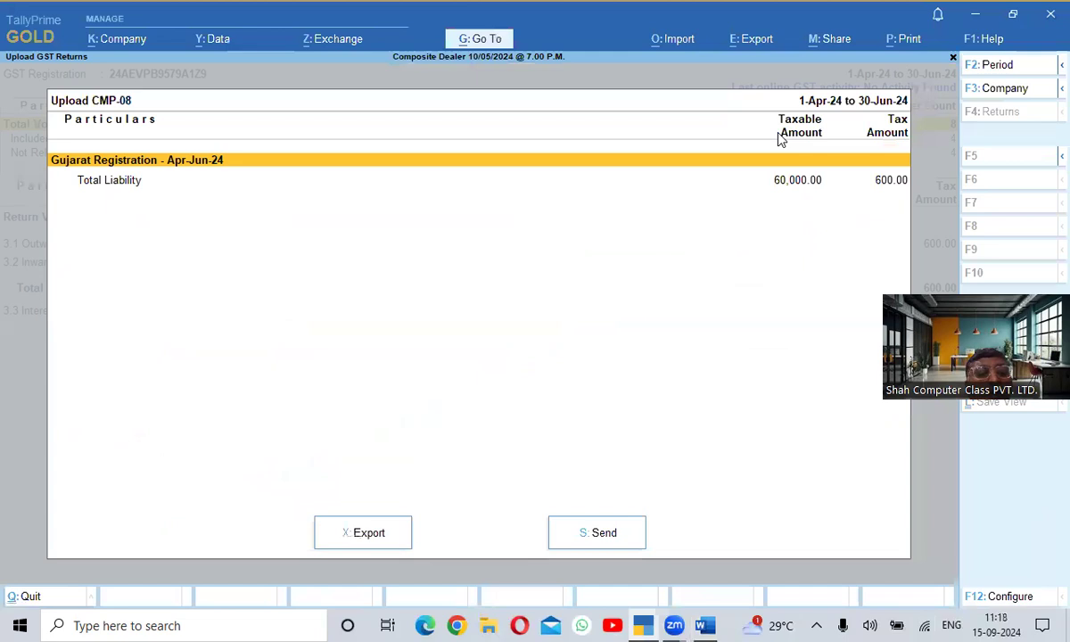
key(alt+Tab)
key(alt+Tab)
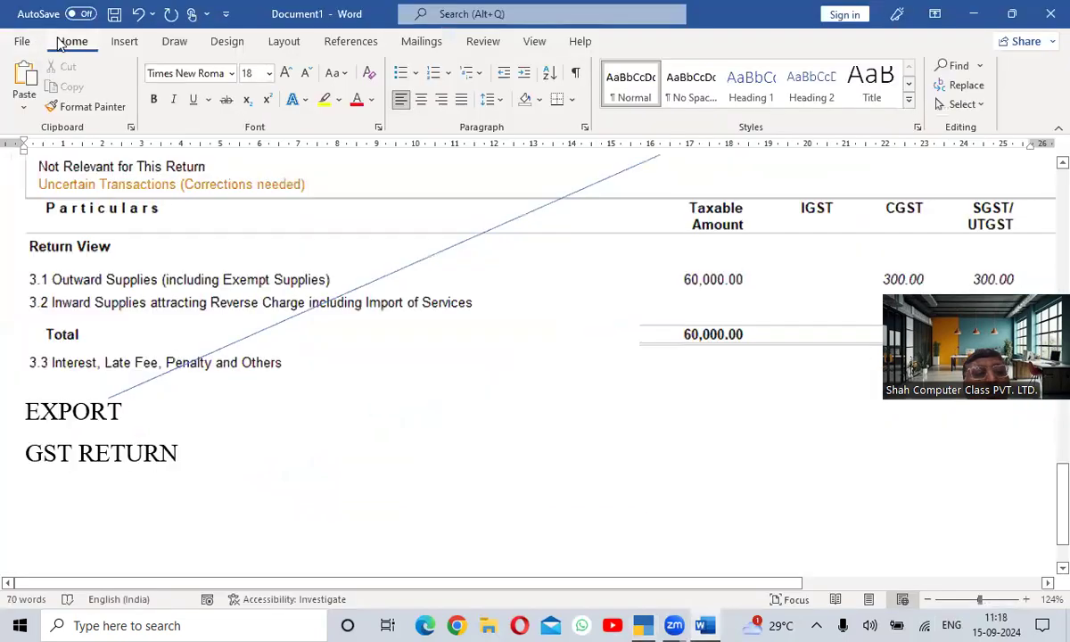
click(127, 42)
click(332, 104)
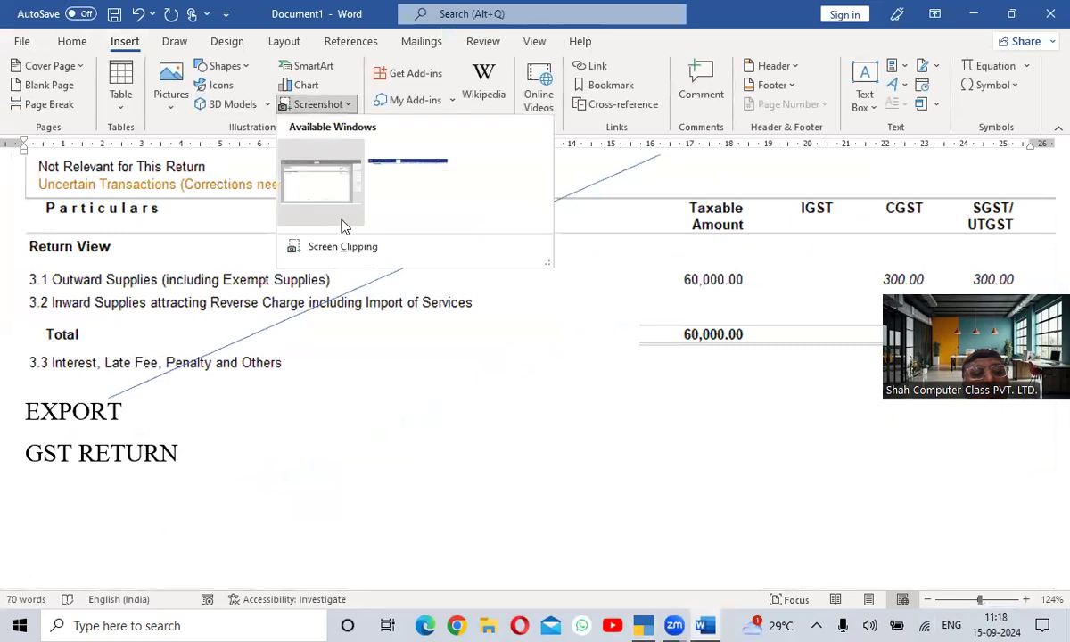
click(345, 246)
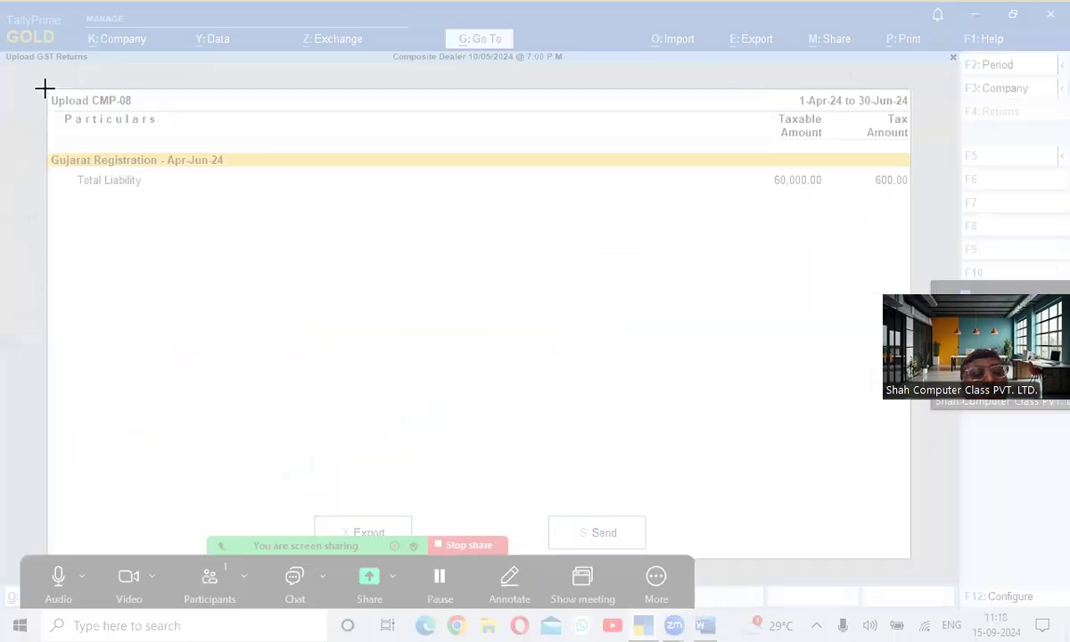
drag(45, 89, 918, 564)
Step: Add the line SEND below the inserted Upload CMP-08 picture
scroll(747, 346, down, 10)
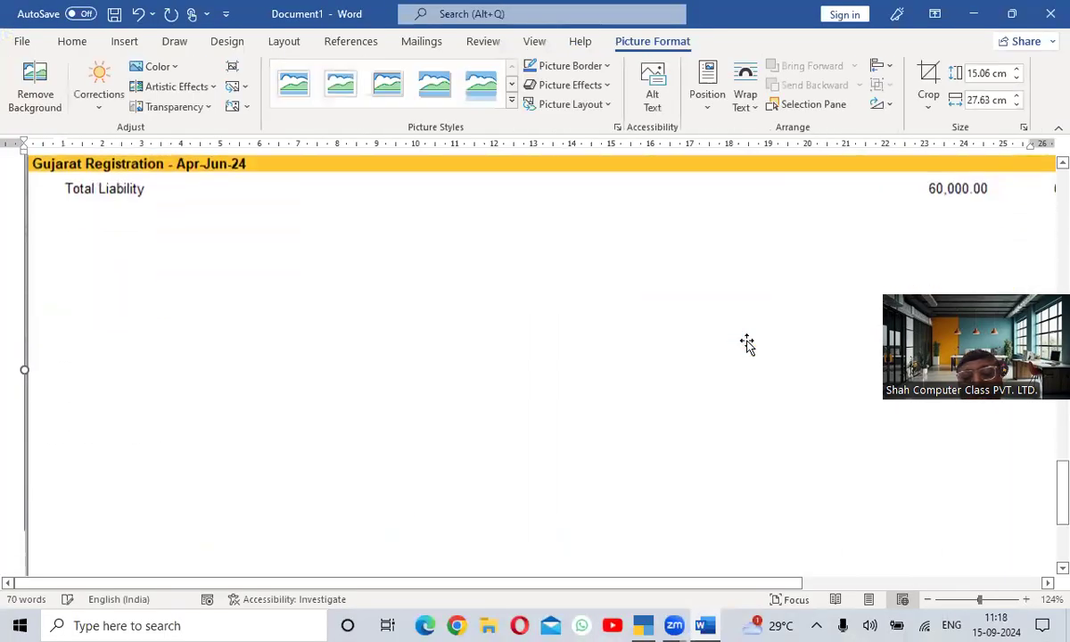
click(609, 511)
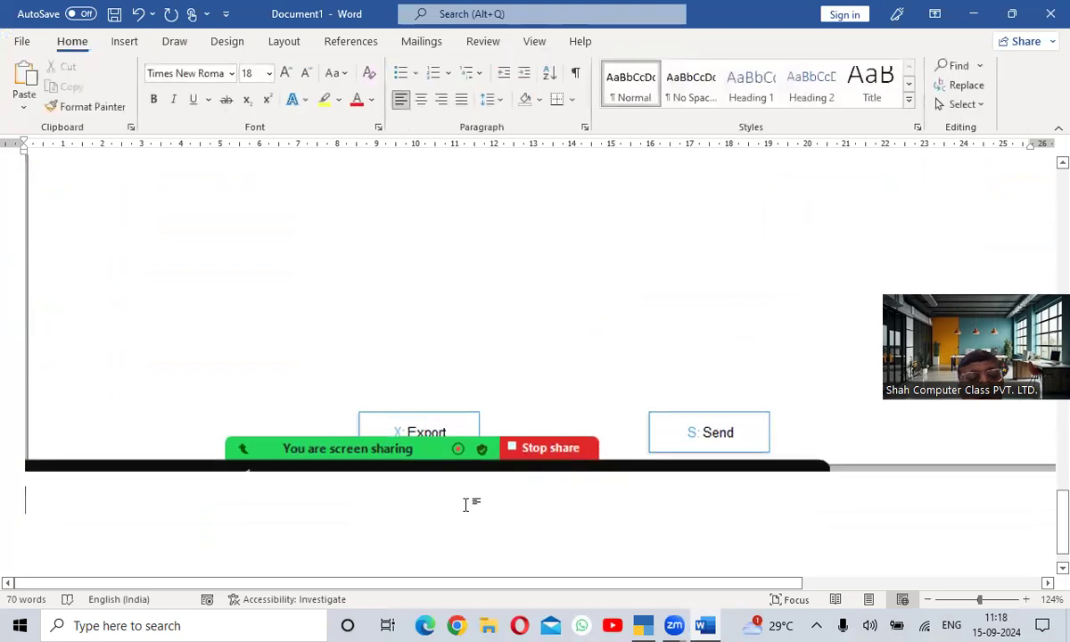
text(SENT)
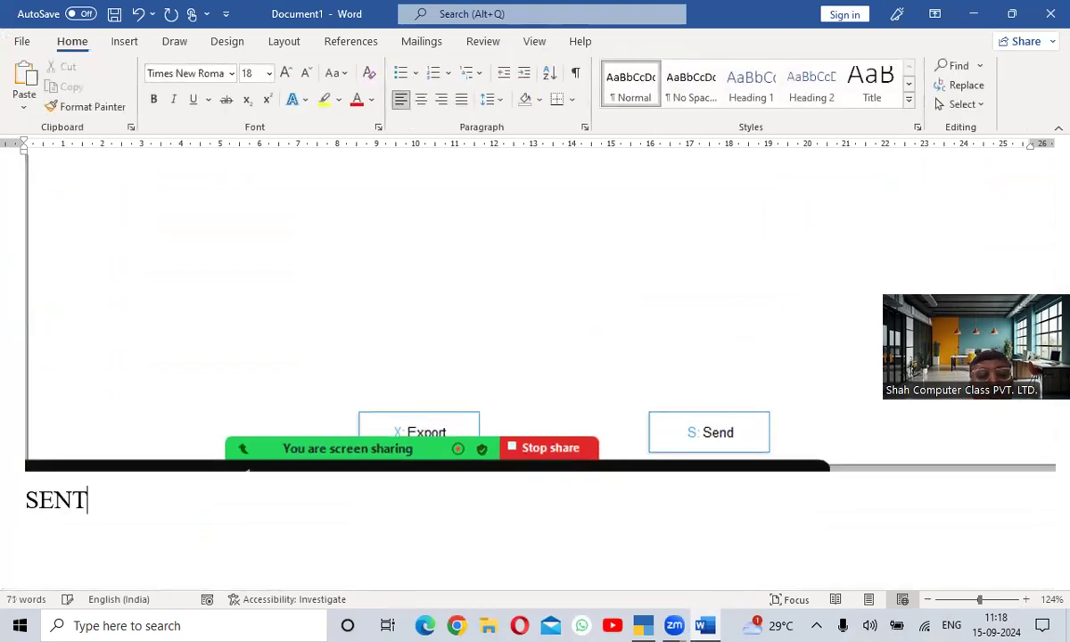
key(BackSpace)
text(D)
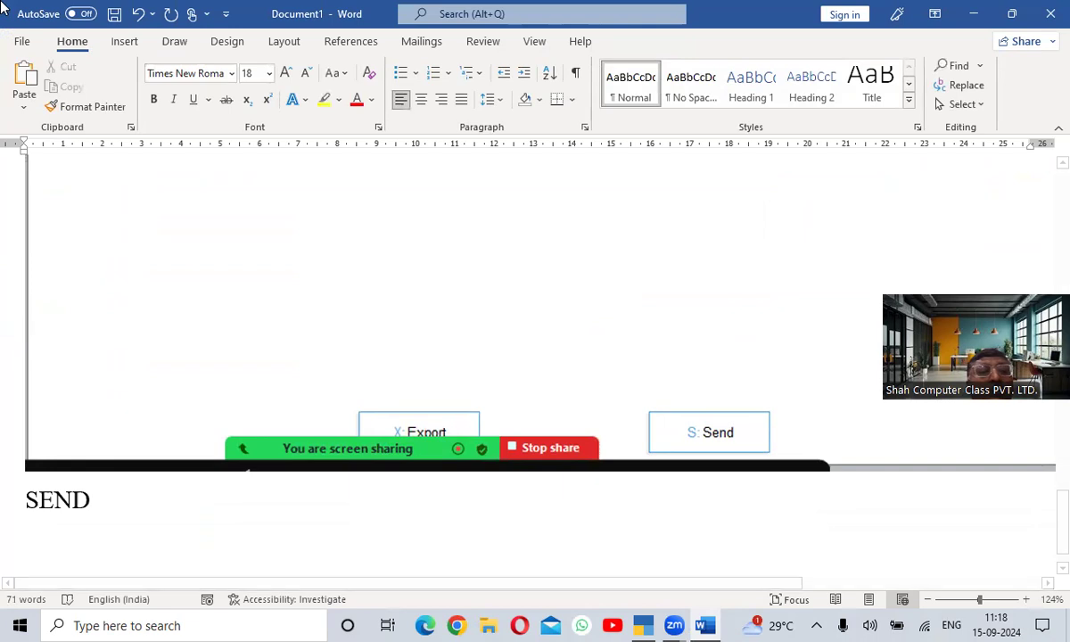
Step: Draw a line arrow from the SEND text to the S: Send button in the Upload CMP-08 picture
click(114, 43)
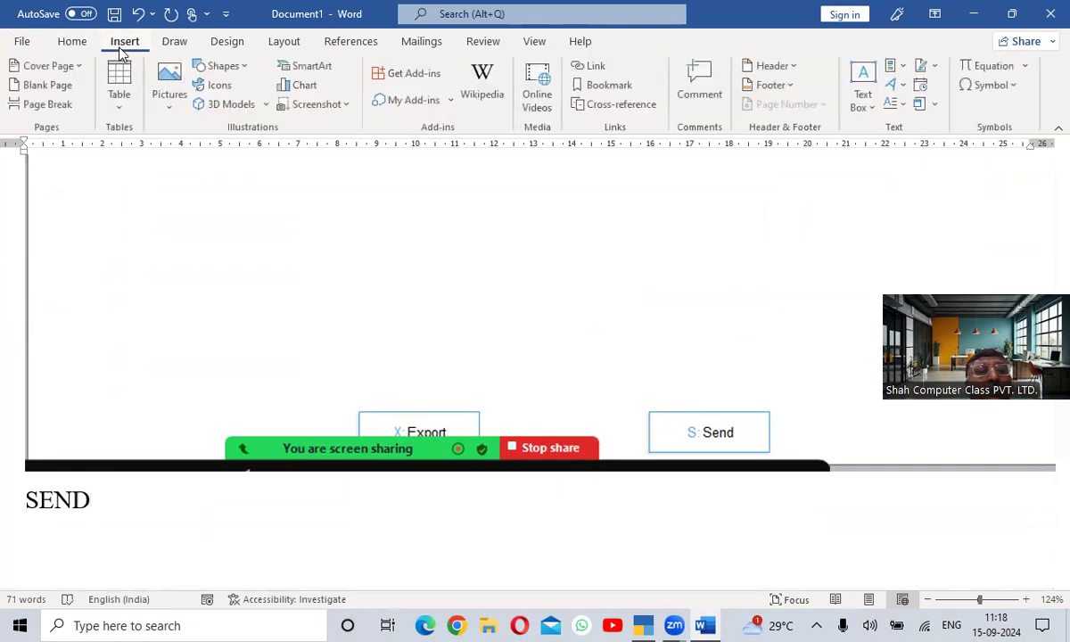
click(230, 65)
click(222, 174)
drag(93, 493, 660, 424)
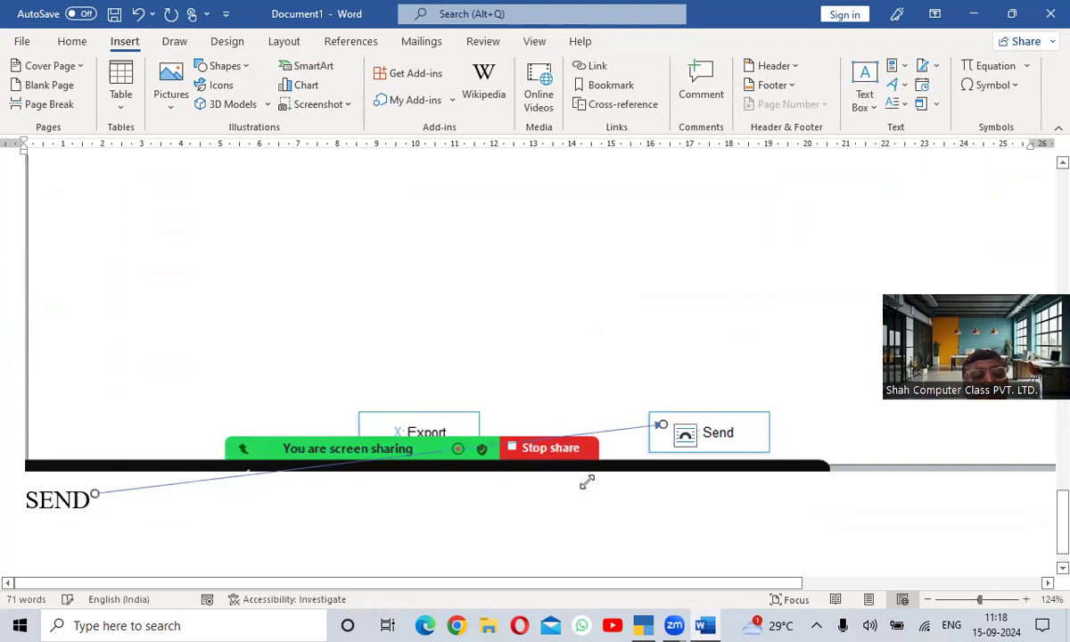
Step: Add the lines GST USER ID / PASSWORD and OTP below SEND, followed by an empty line
click(136, 504)
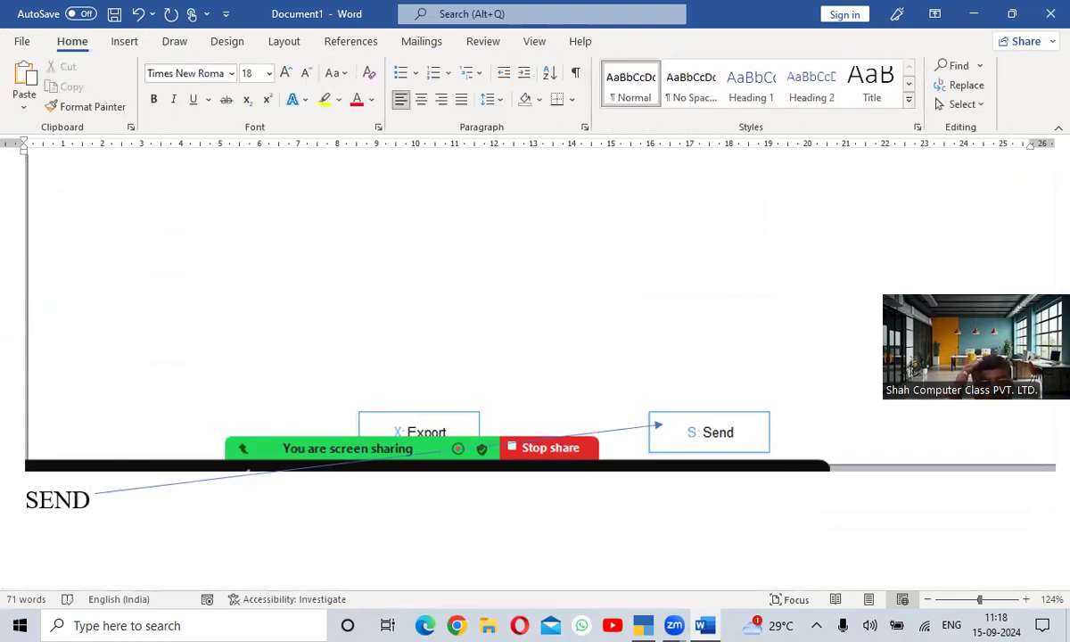
text(GST )
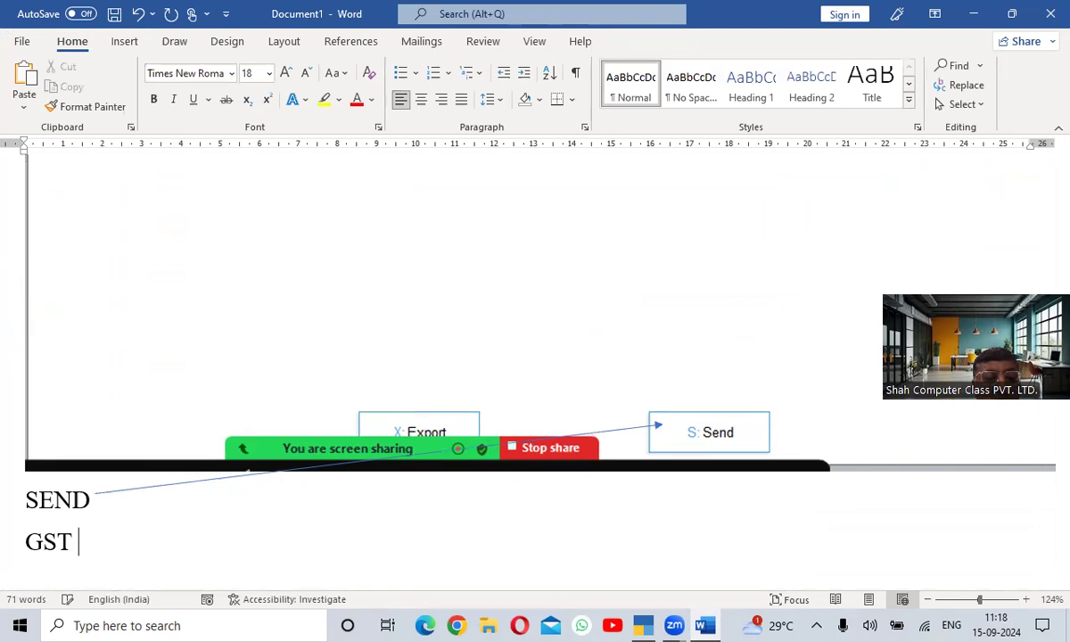
text(USER ID / PASSWORD)
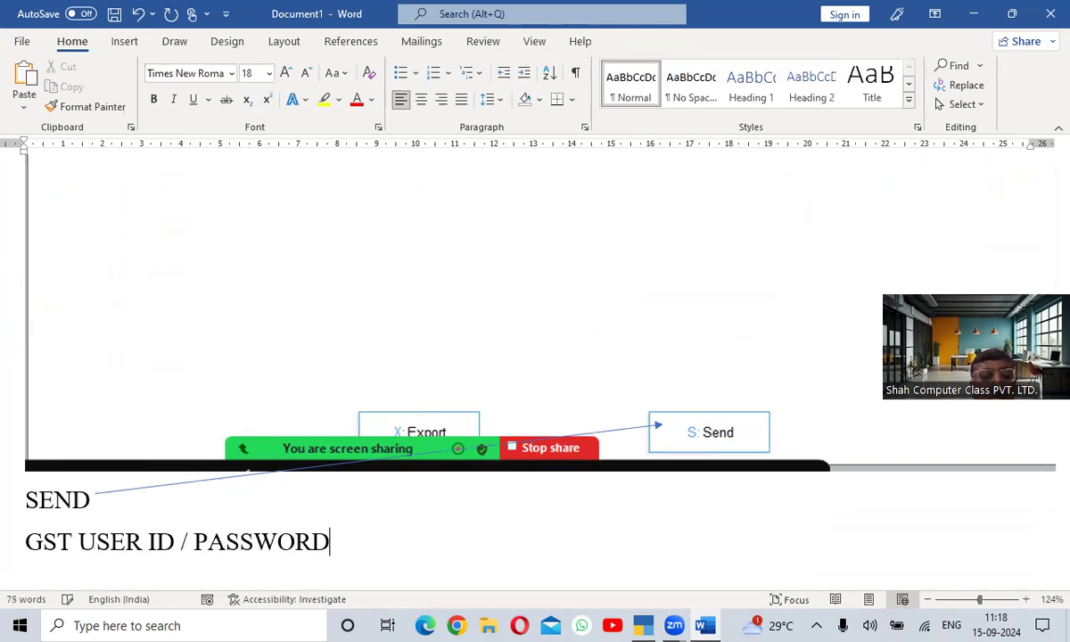
scroll(535, 446, down, 1)
text(OTP)
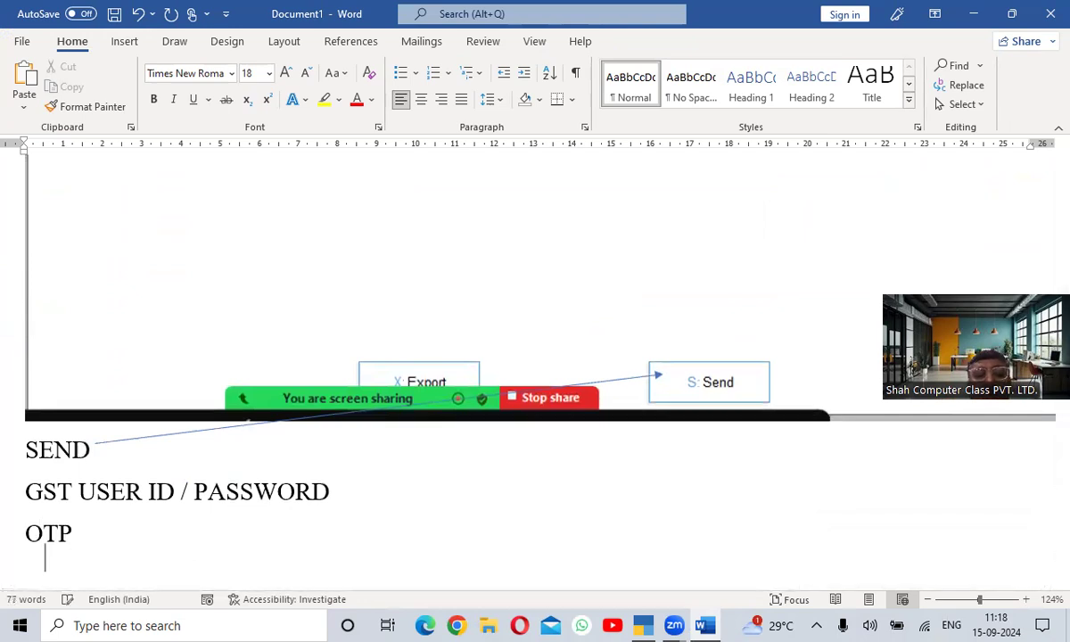
key(Return)
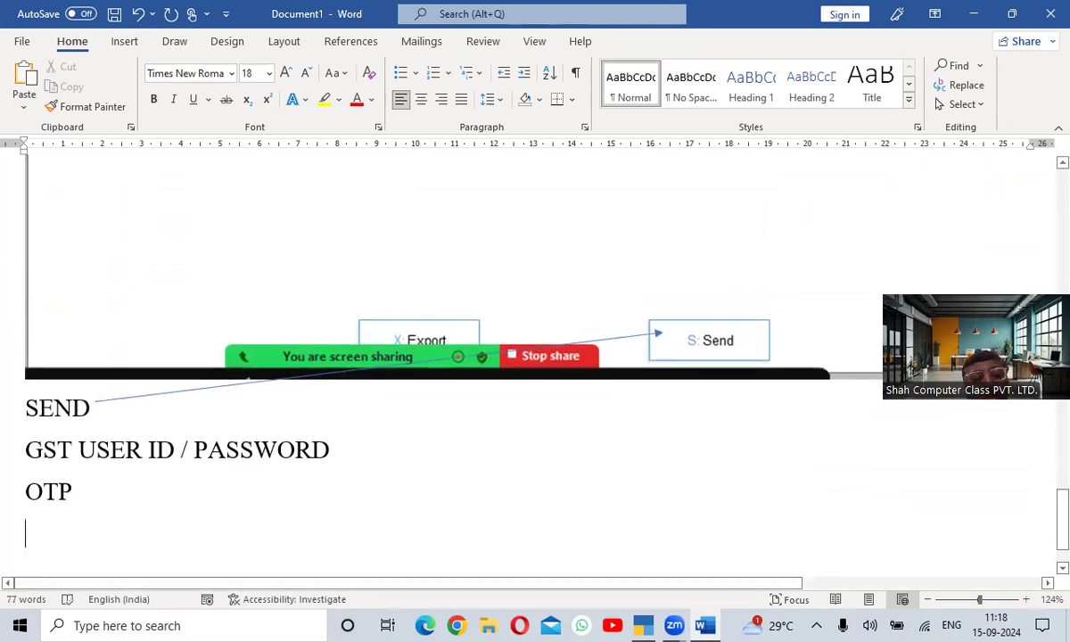